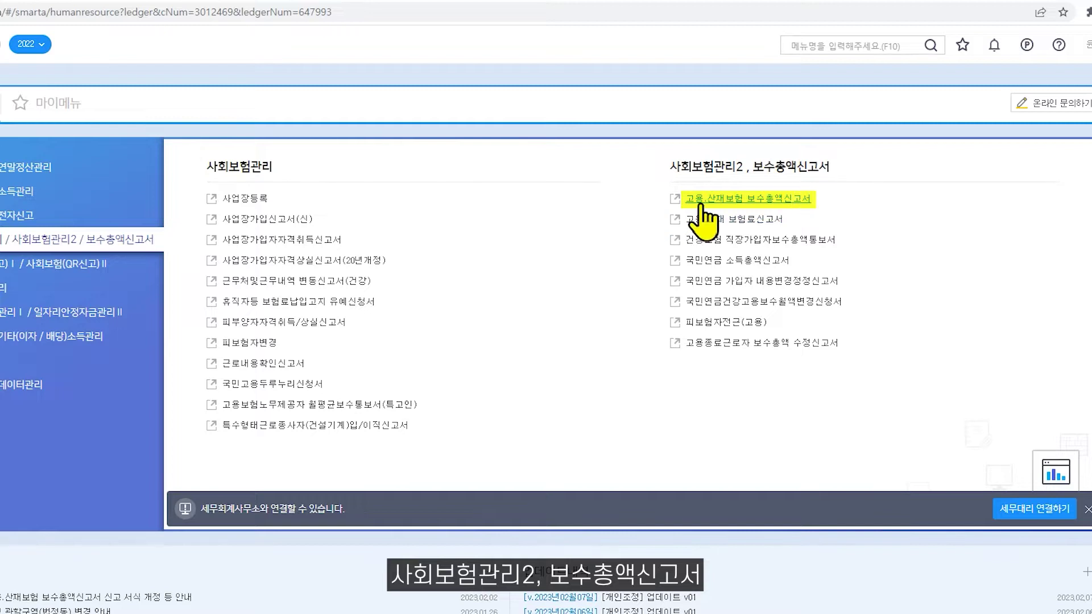
# Open the 고용.산재보험 보수총액신고서 from 사회보험(QR신고) I and select workplace 최고상사, code 10
pyautogui.click(185, 268)
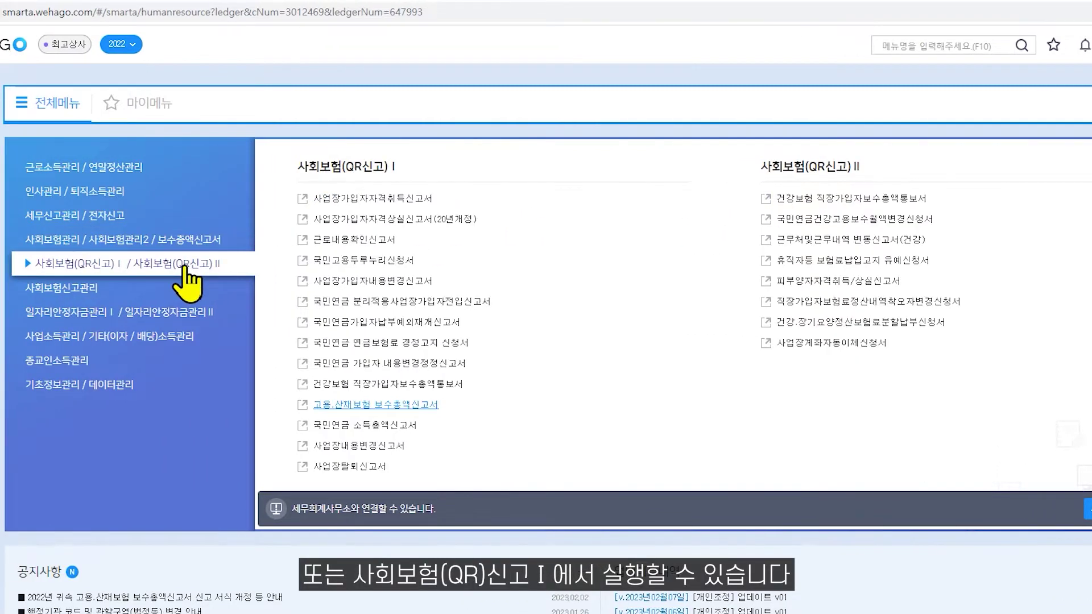
pyautogui.click(335, 406)
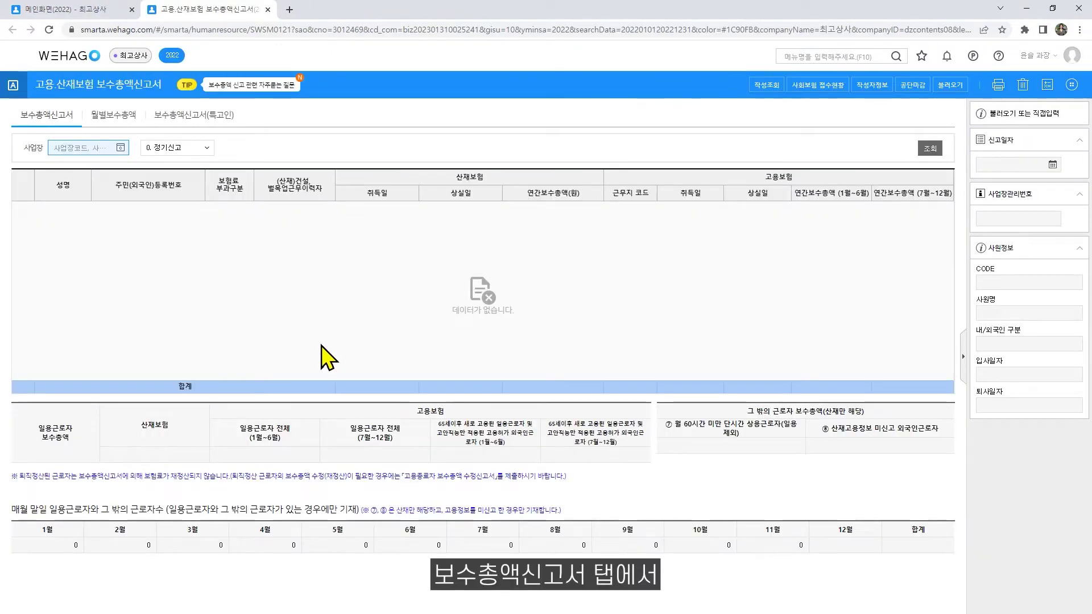
pyautogui.click(120, 148)
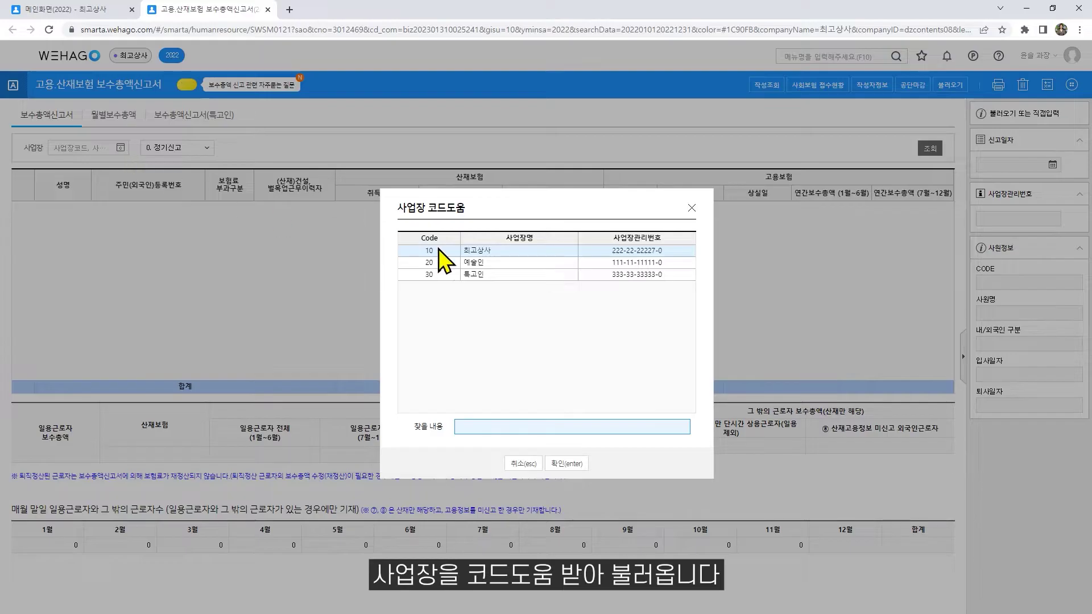
pyautogui.click(484, 251)
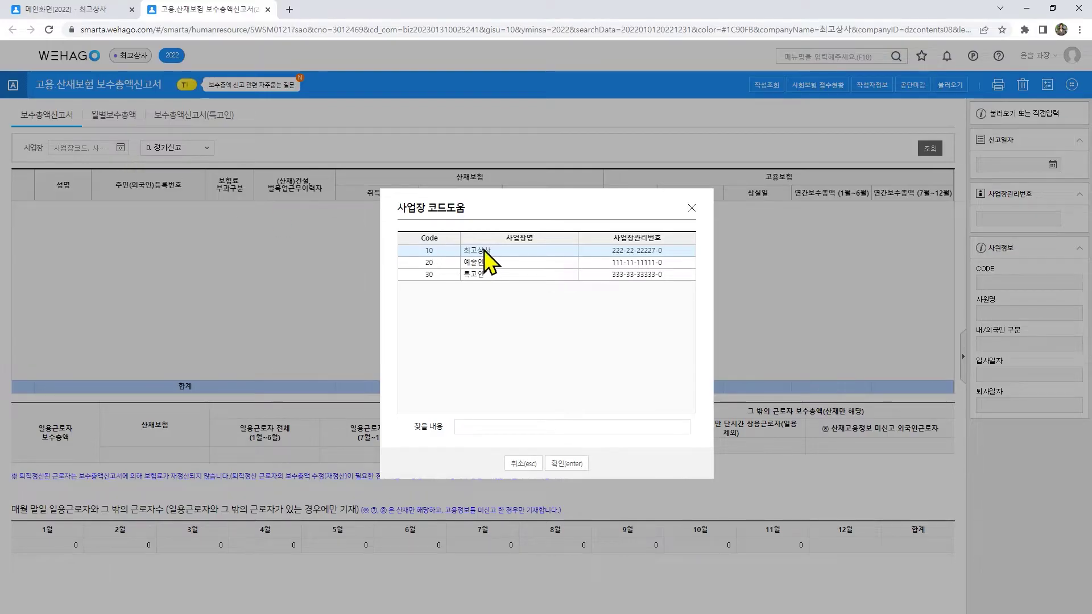
pyautogui.click(567, 464)
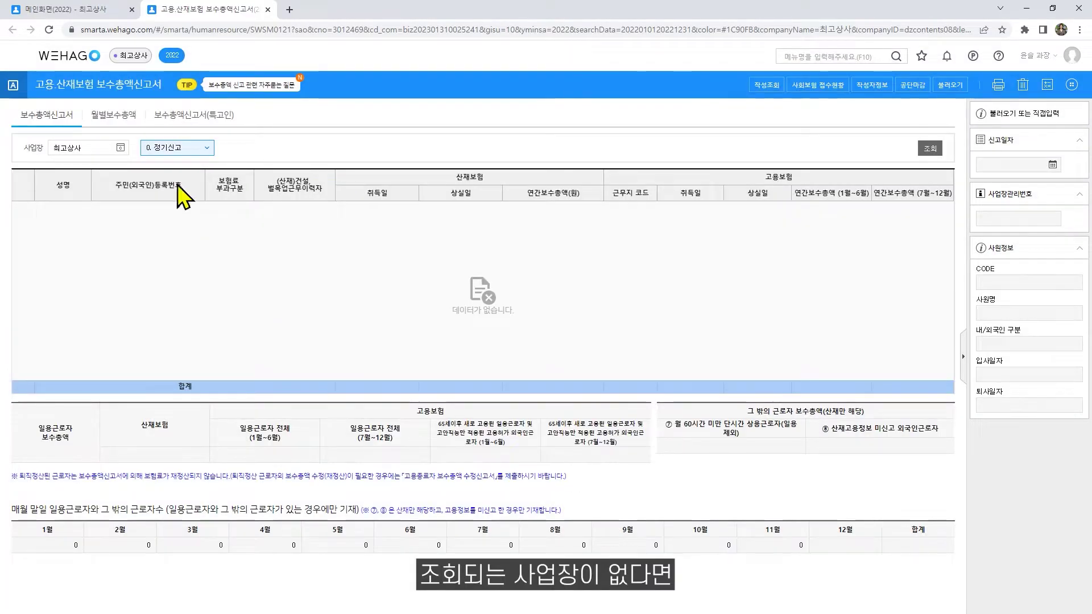
# Open 사업장등록 to check the registered workplaces, and return to the 보수총액신고서
pyautogui.click(97, 12)
pyautogui.click(165, 212)
pyautogui.click(328, 180)
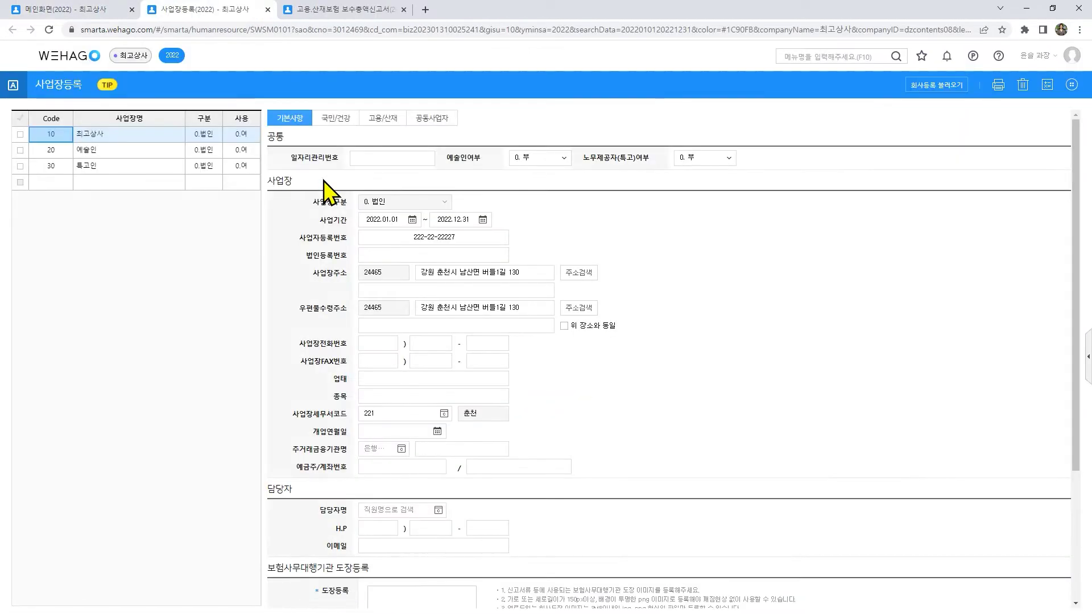
pyautogui.click(350, 11)
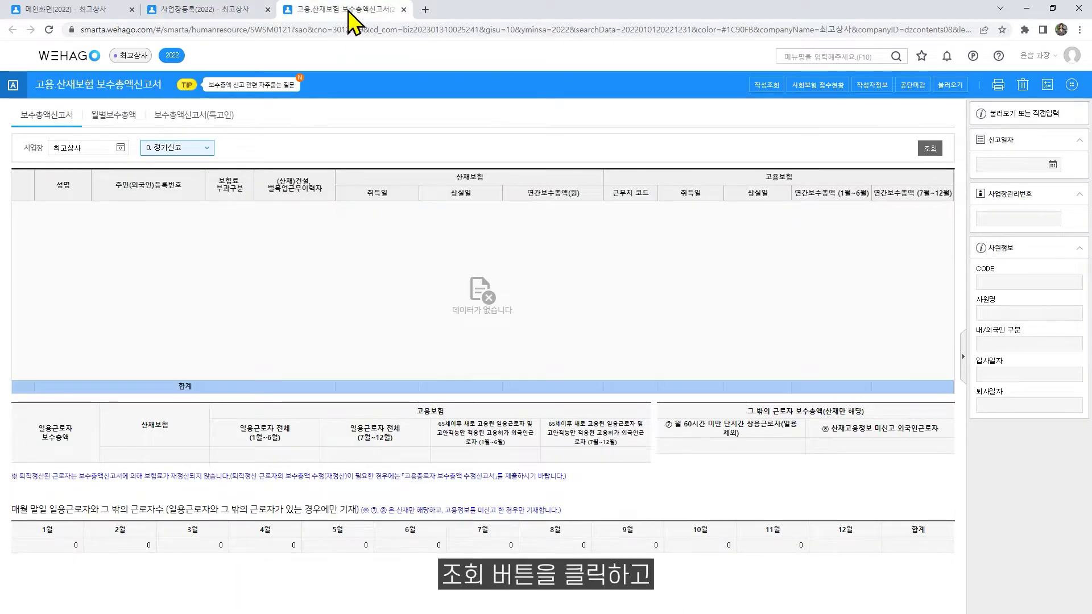
# Query the 정기신고 report for the workplace and load the workers' remuneration data with 퇴사자 제외 enabled
pyautogui.click(929, 148)
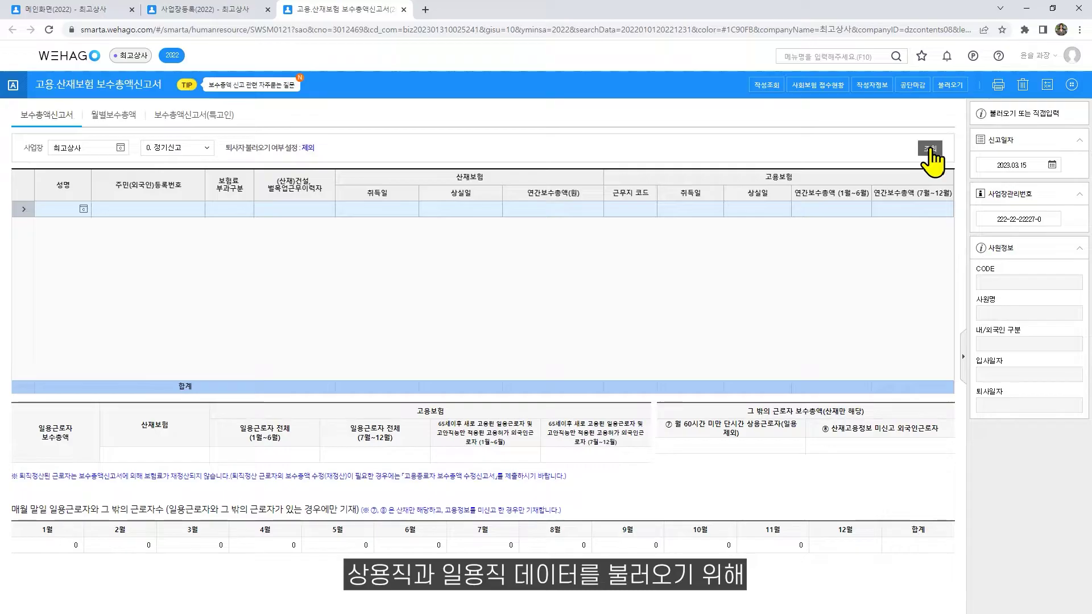
pyautogui.click(952, 86)
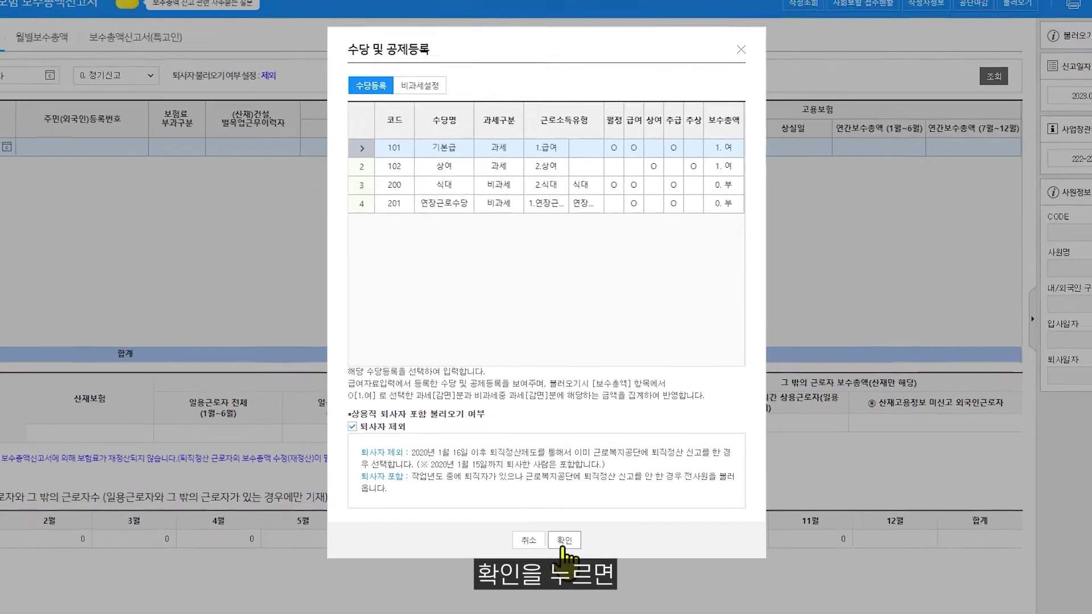
pyautogui.click(565, 537)
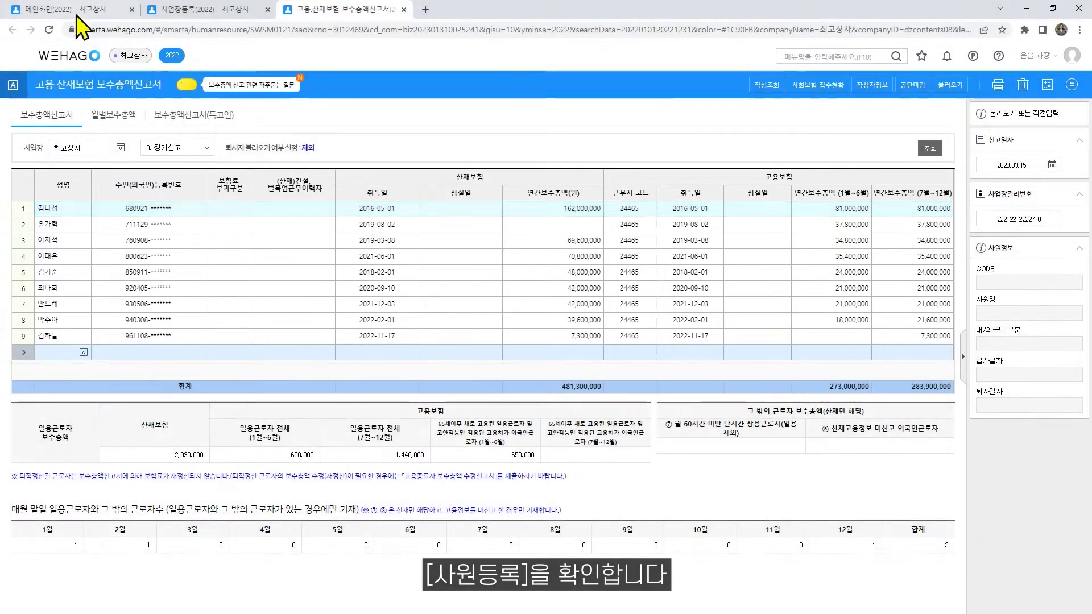
# Open 사원등록(인사) from 인사관리 and dismiss the insurance premium change notice
pyautogui.click(78, 9)
pyautogui.click(149, 173)
pyautogui.click(322, 179)
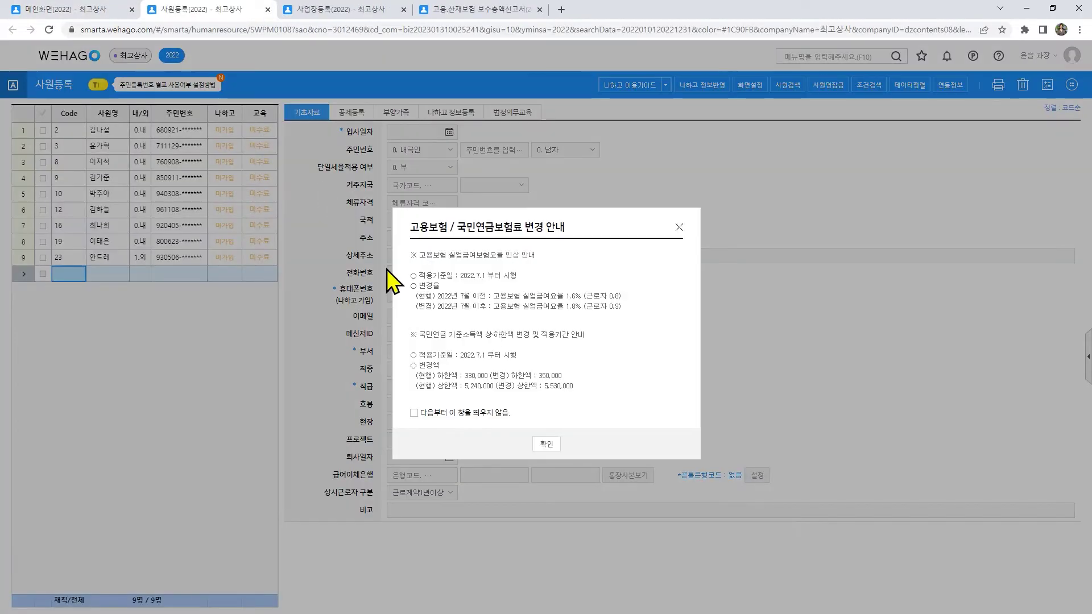
pyautogui.click(547, 447)
# Set 대표자 여부 to 1. 대표자 in the 공제등록 details of the first employee, code 2
pyautogui.click(117, 132)
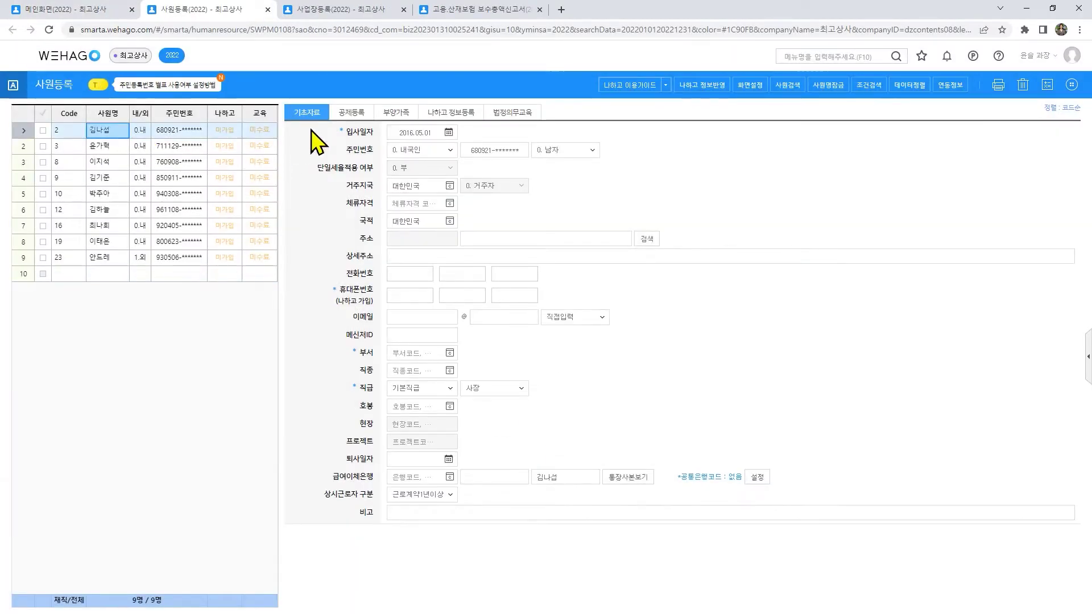
pyautogui.click(348, 116)
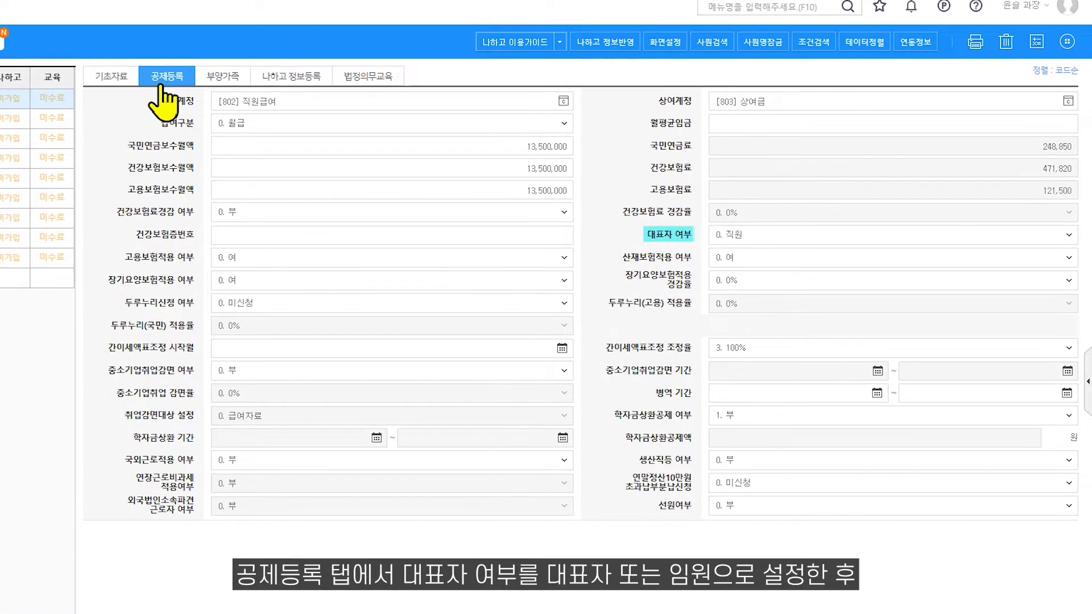
pyautogui.click(1069, 236)
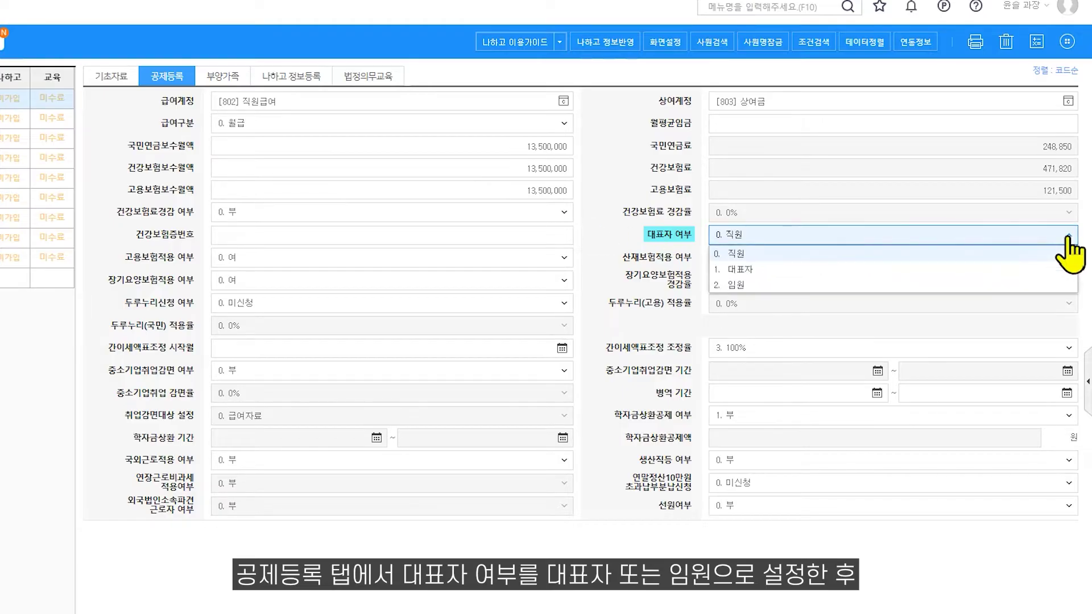
pyautogui.click(761, 269)
pyautogui.click(435, 384)
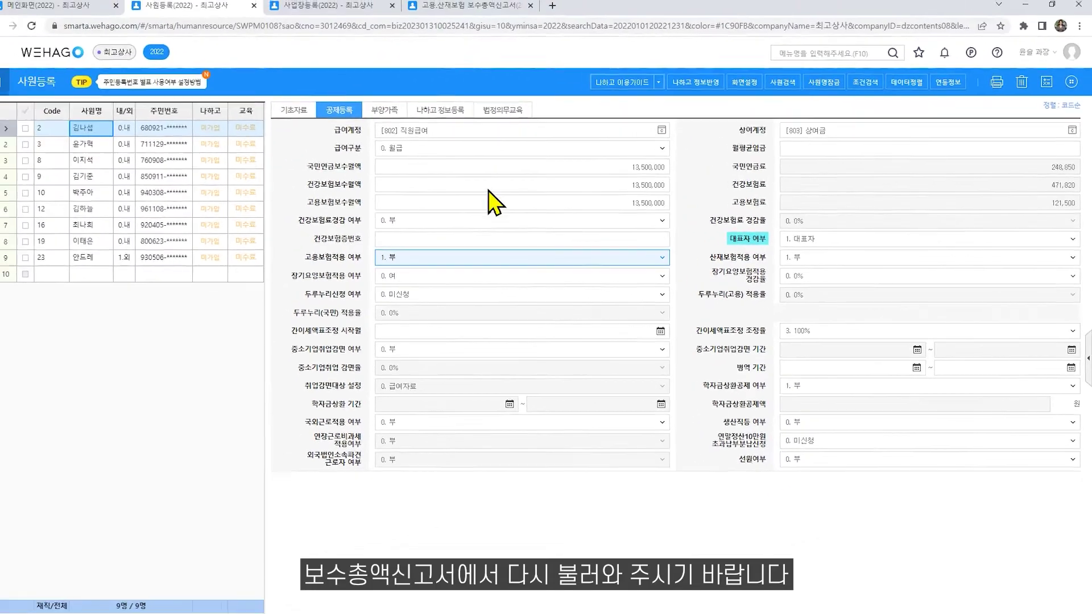
# Return to the 보수총액신고서 and reload its data to apply the changed representative status
pyautogui.click(485, 5)
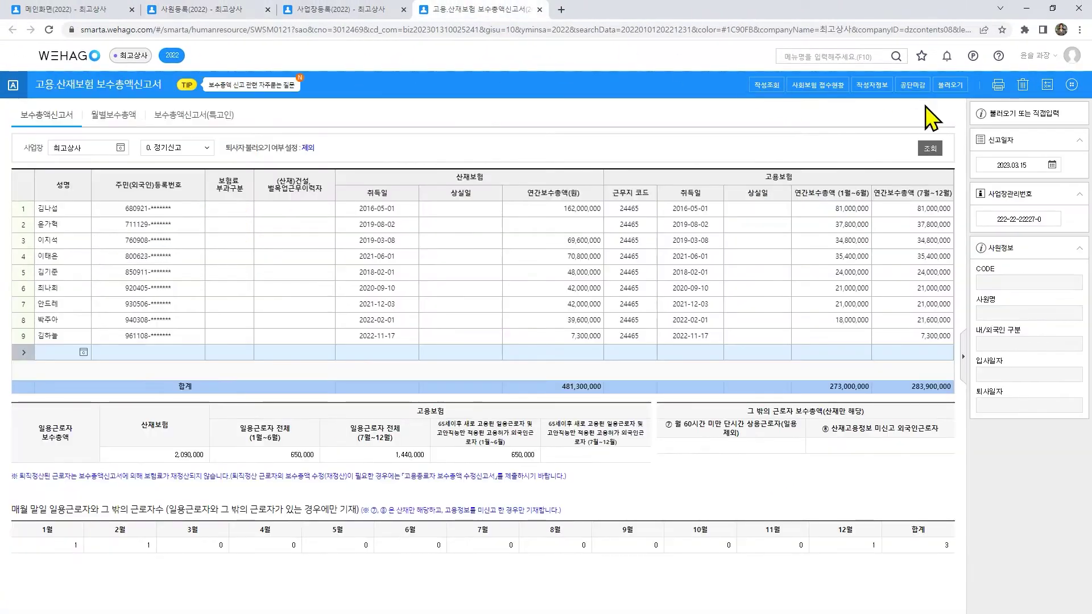
pyautogui.click(950, 87)
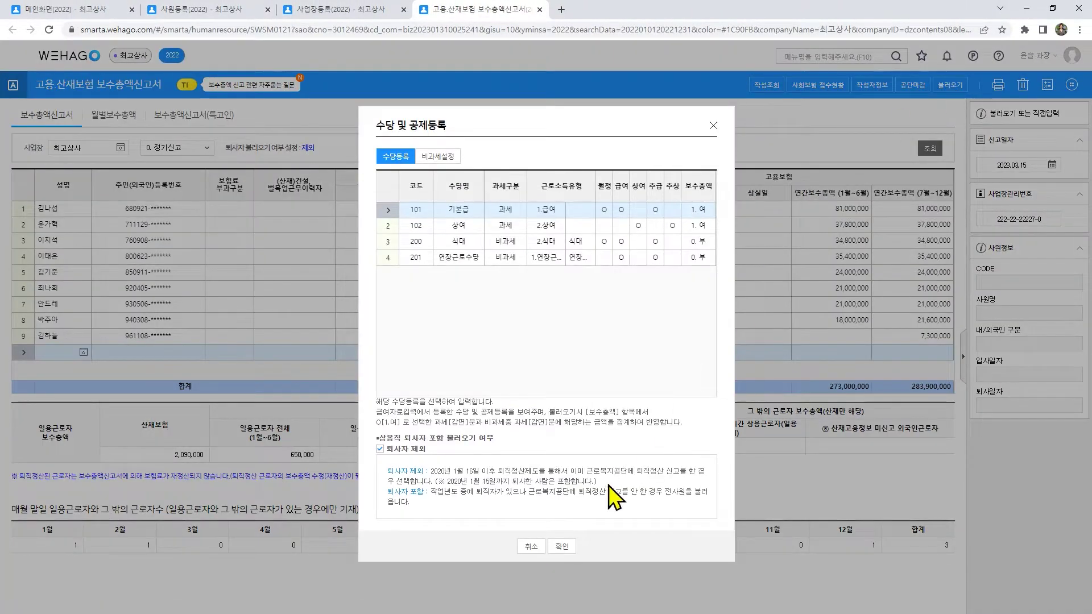
pyautogui.click(562, 547)
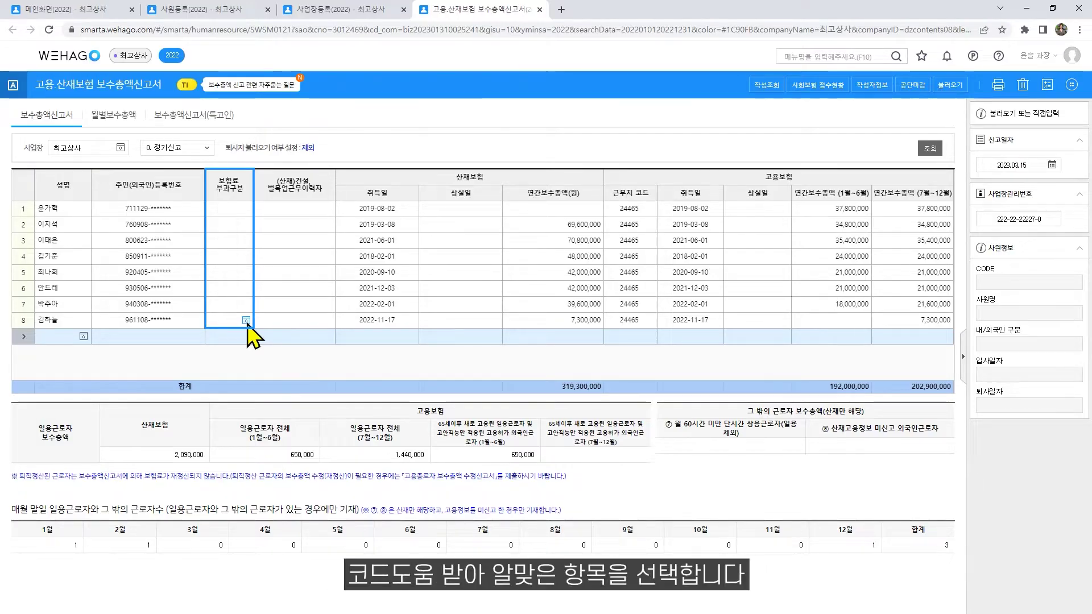
# Look up the 보험료 부과구분 codes for the last employee and inspect that row's 산재보험 and 고용보험 annual remuneration fields
pyautogui.click(246, 321)
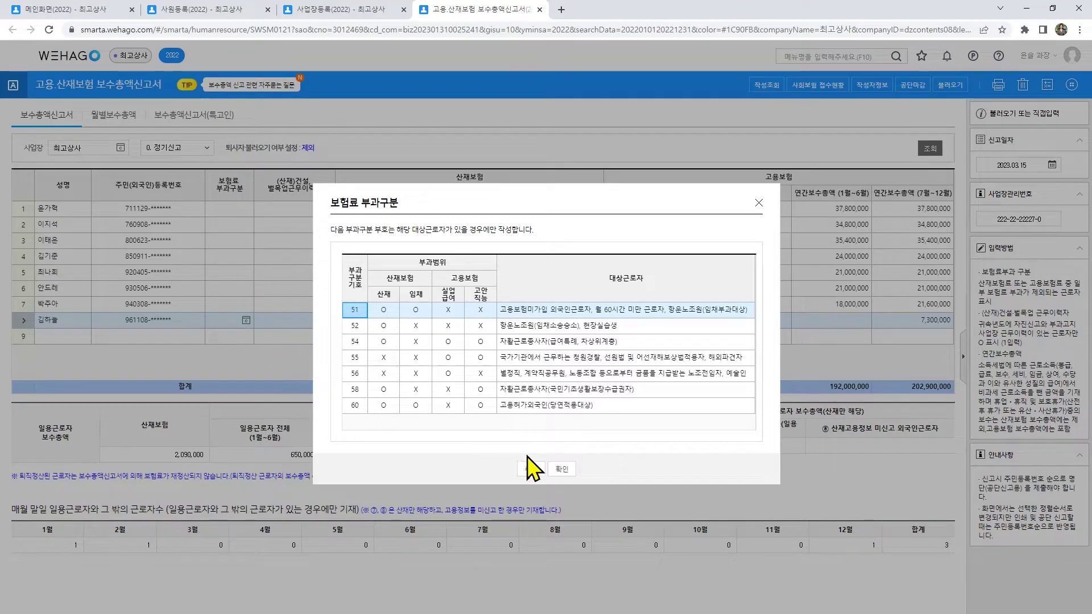
pyautogui.click(533, 470)
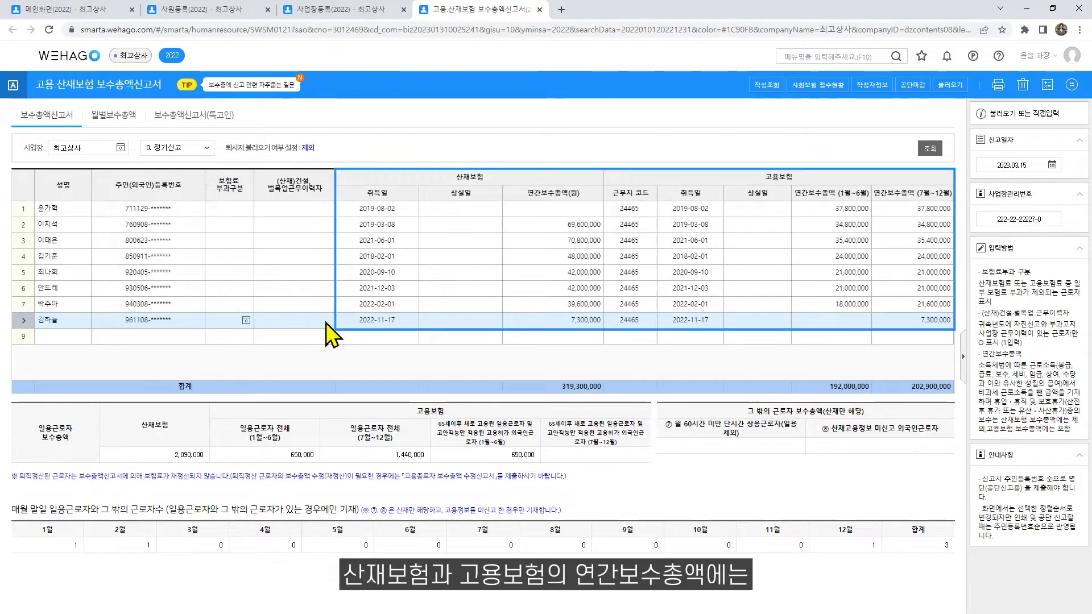
pyautogui.click(568, 321)
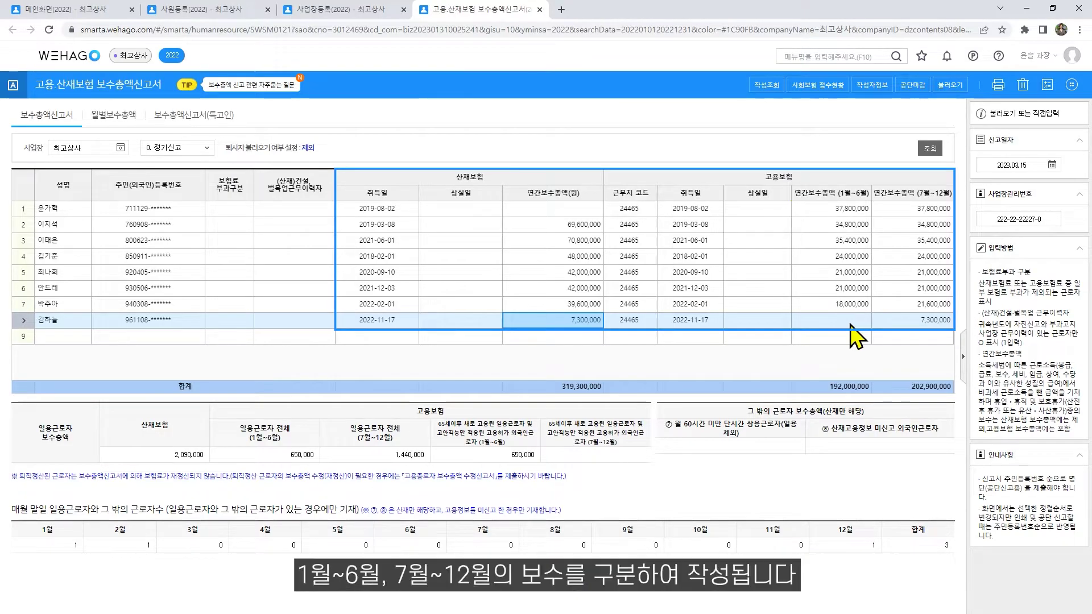
pyautogui.click(851, 323)
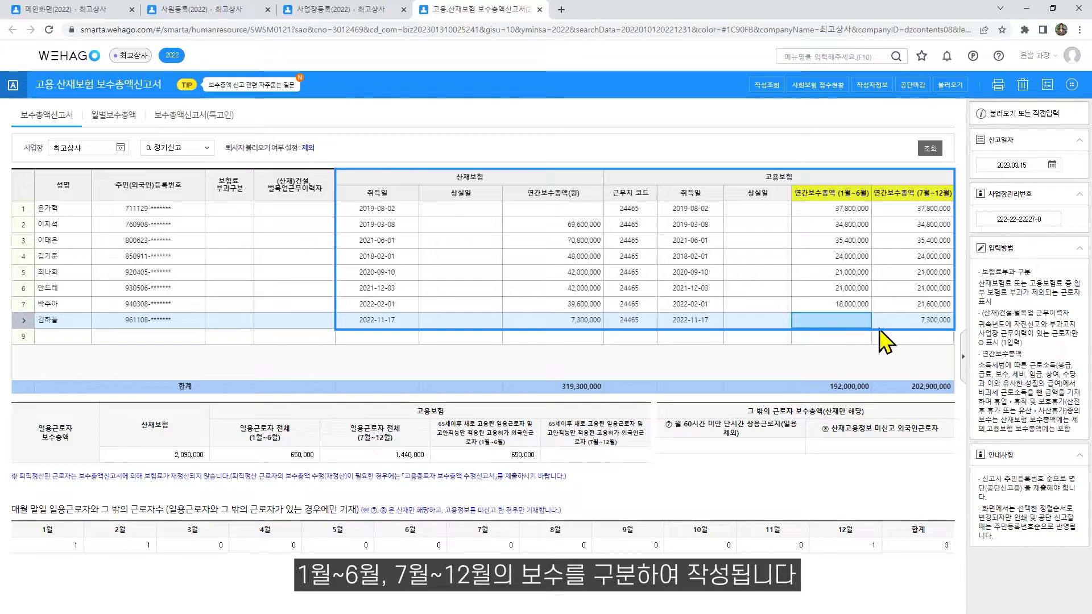
pyautogui.click(900, 325)
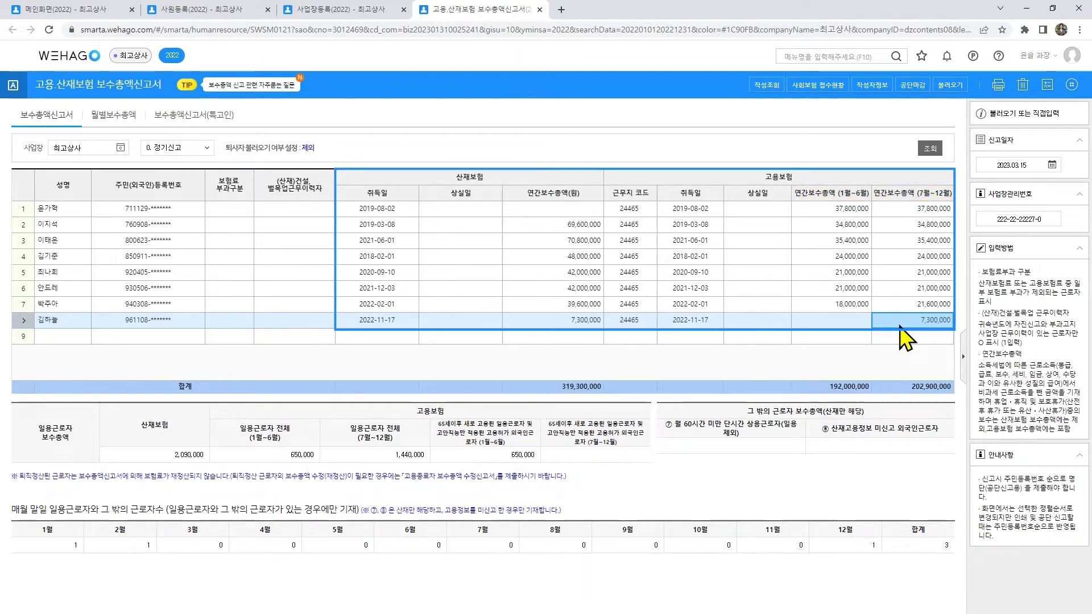
# For the employee missing a 산재보험 amount, code 3, set 산재보험적용 여부 to 0. 여 in 사원등록
pyautogui.click(584, 211)
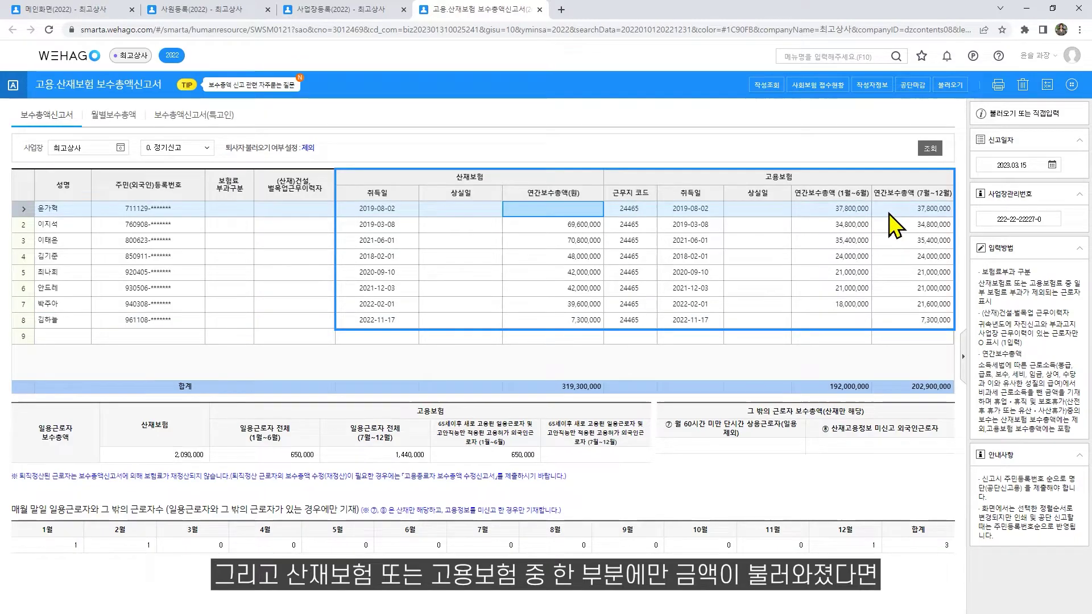
pyautogui.click(231, 11)
pyautogui.click(116, 150)
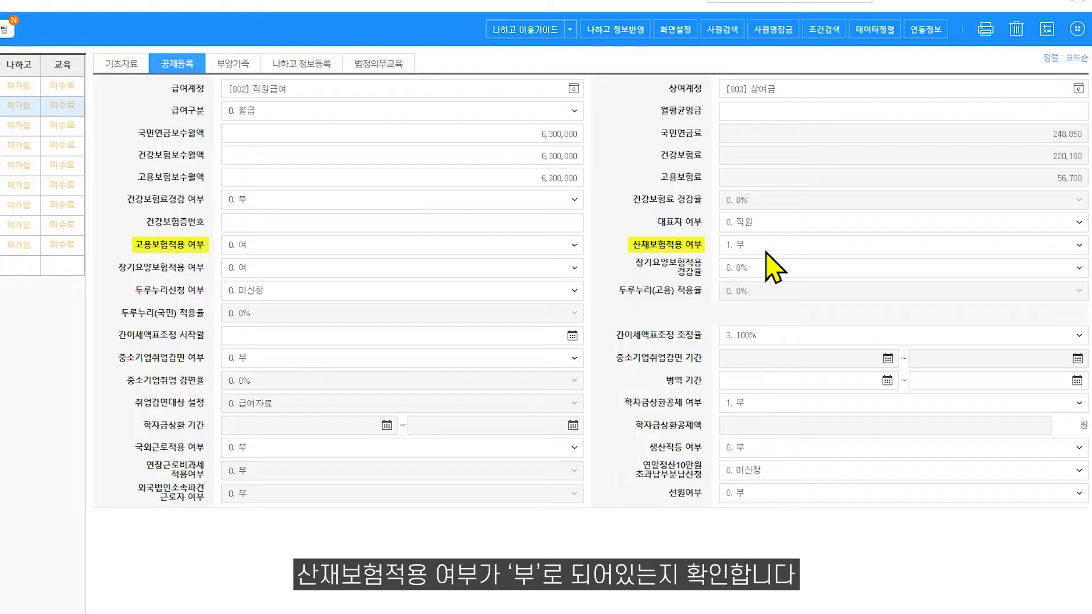
pyautogui.click(1079, 248)
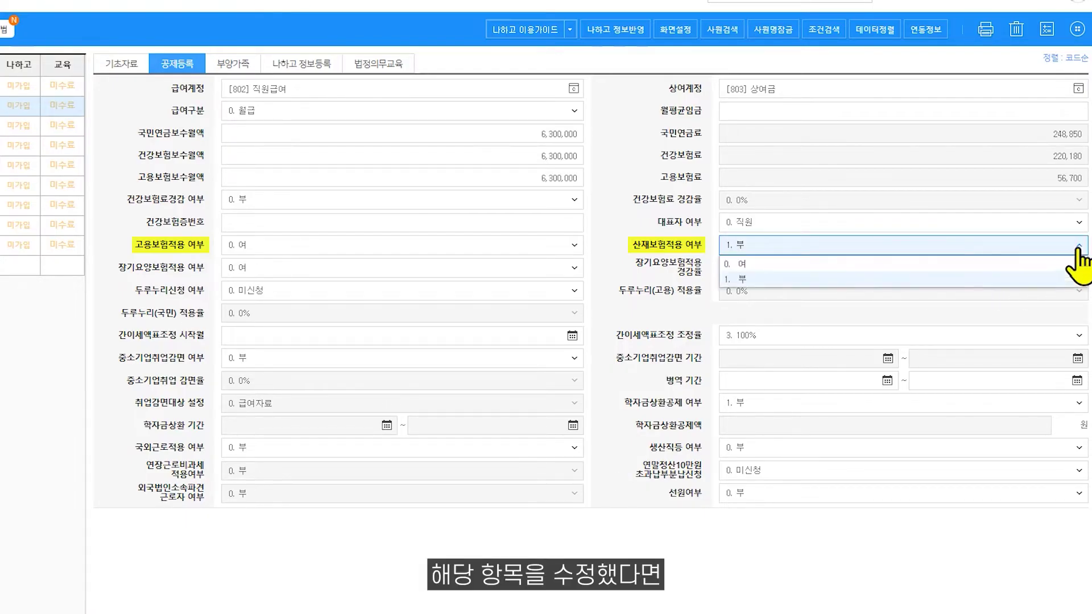
pyautogui.click(846, 263)
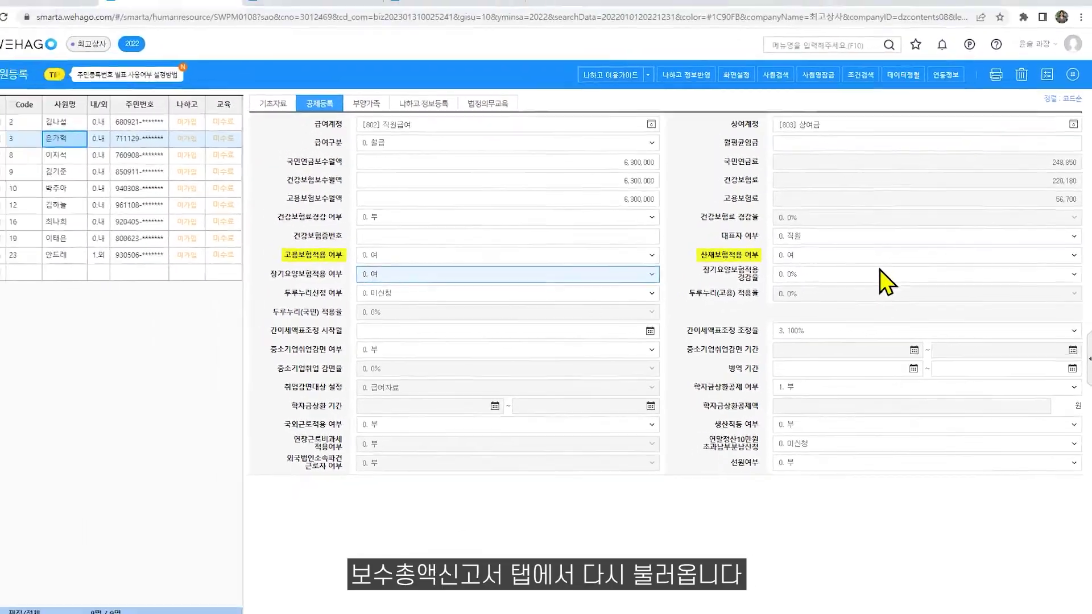
# Reload the 보수총액신고서 data to apply the employee's changed 산재보험 setting
pyautogui.click(489, 7)
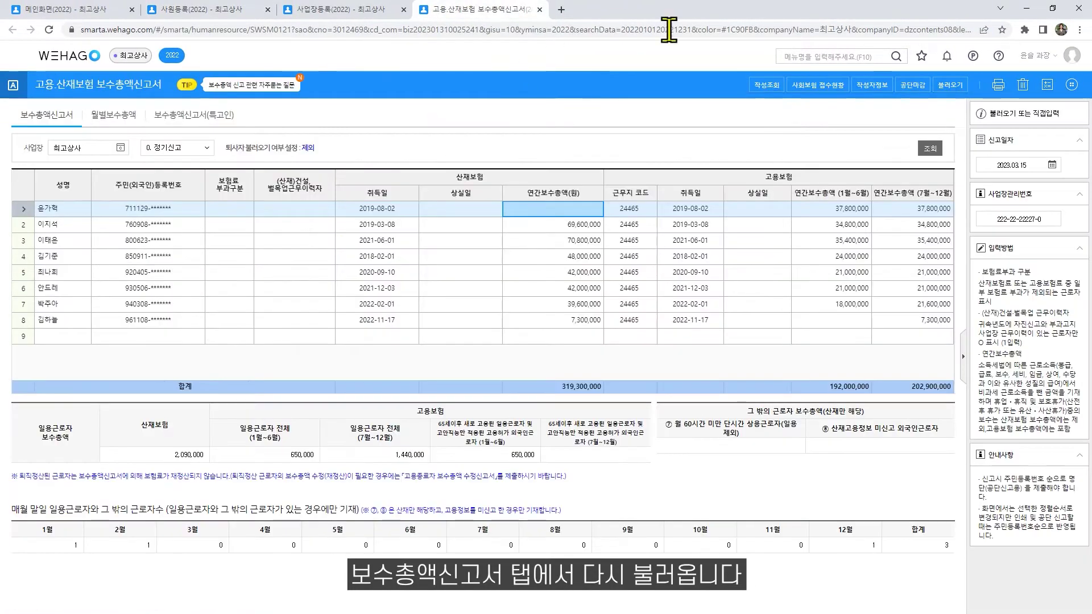
pyautogui.click(951, 86)
pyautogui.click(562, 547)
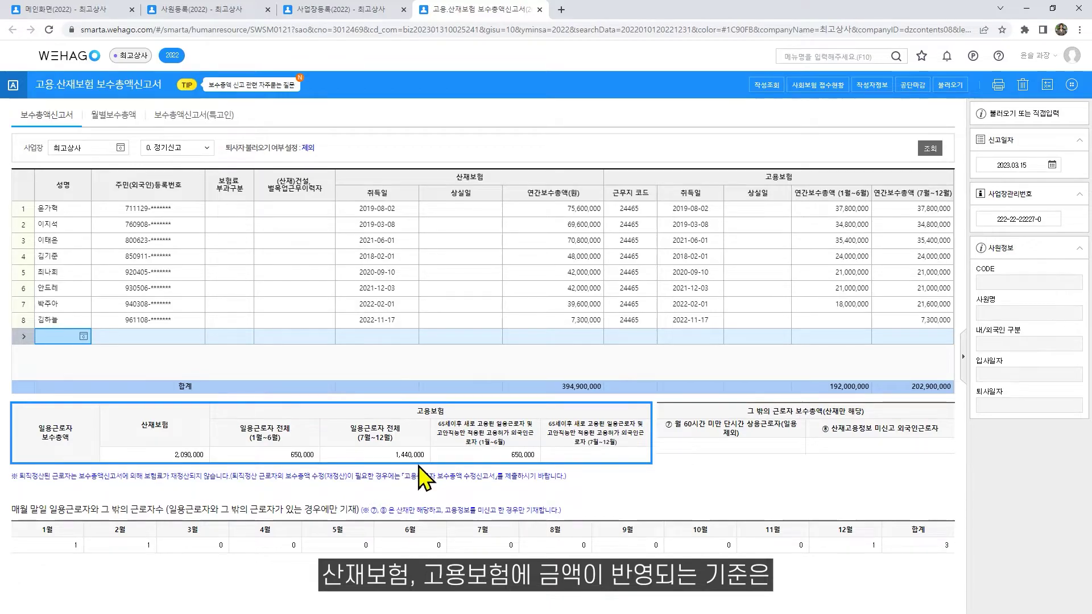
# Open 일용직 사원등록 from 근로소득관리 and examine the first daily worker's 고용보험율 and 산재보험적용여부 settings
pyautogui.click(97, 9)
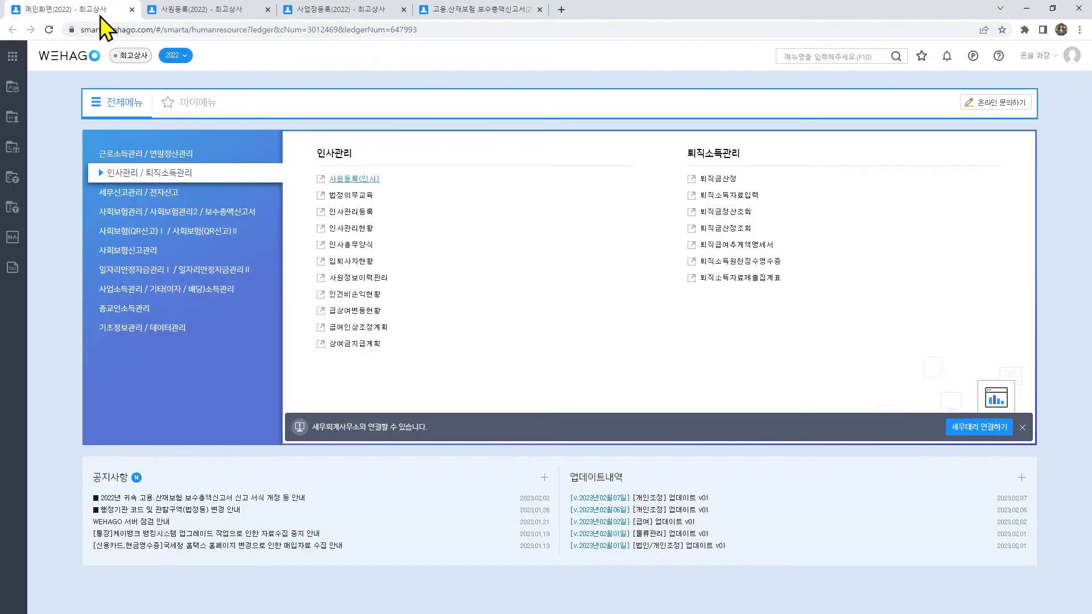
pyautogui.click(163, 153)
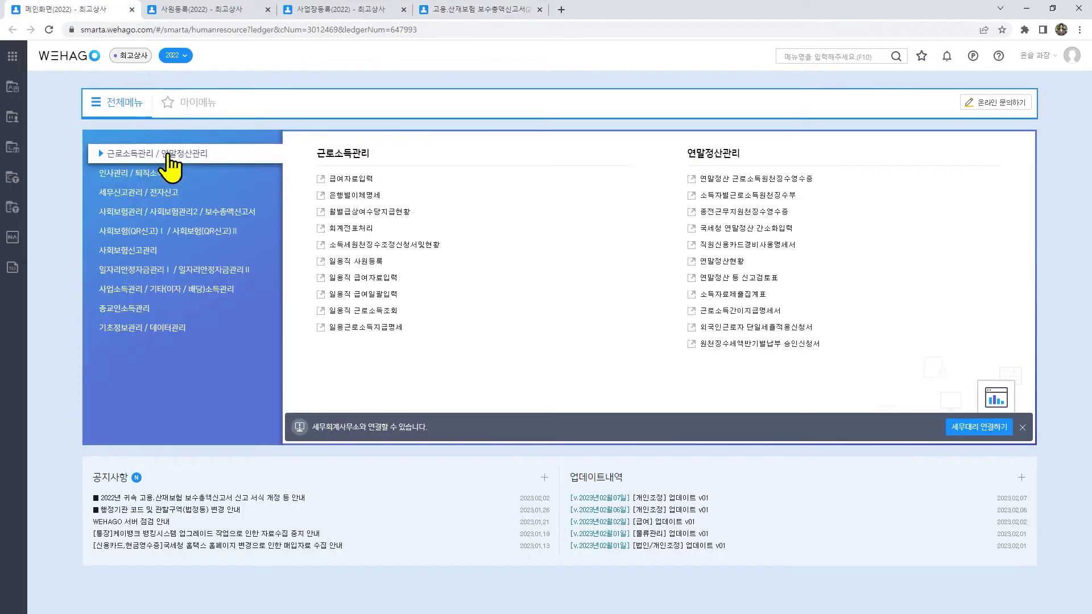
pyautogui.click(325, 277)
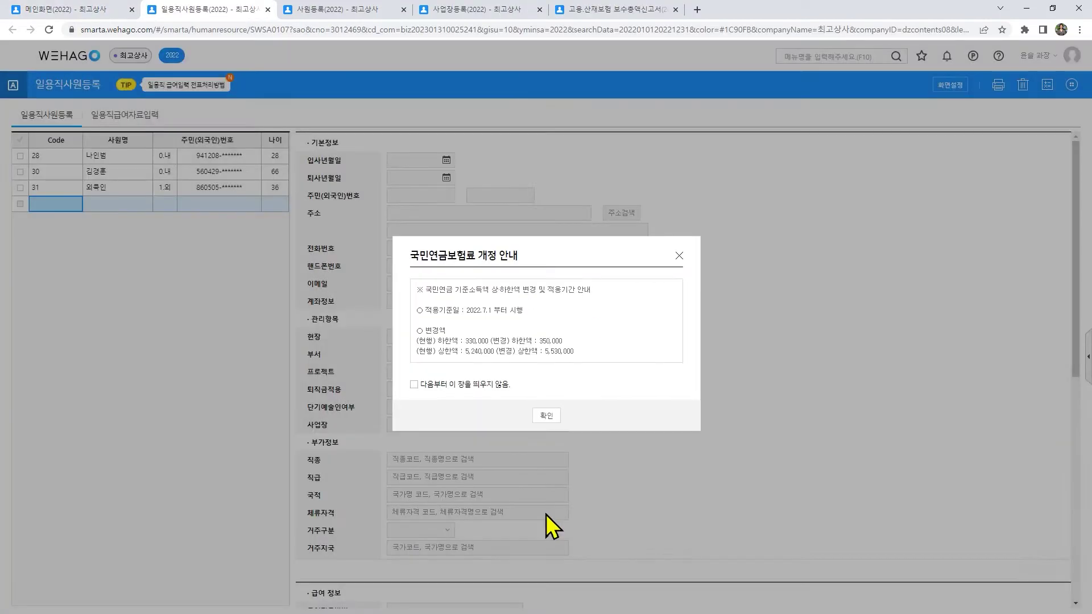
pyautogui.click(546, 416)
pyautogui.click(249, 155)
pyautogui.scroll(-5, 593, 487)
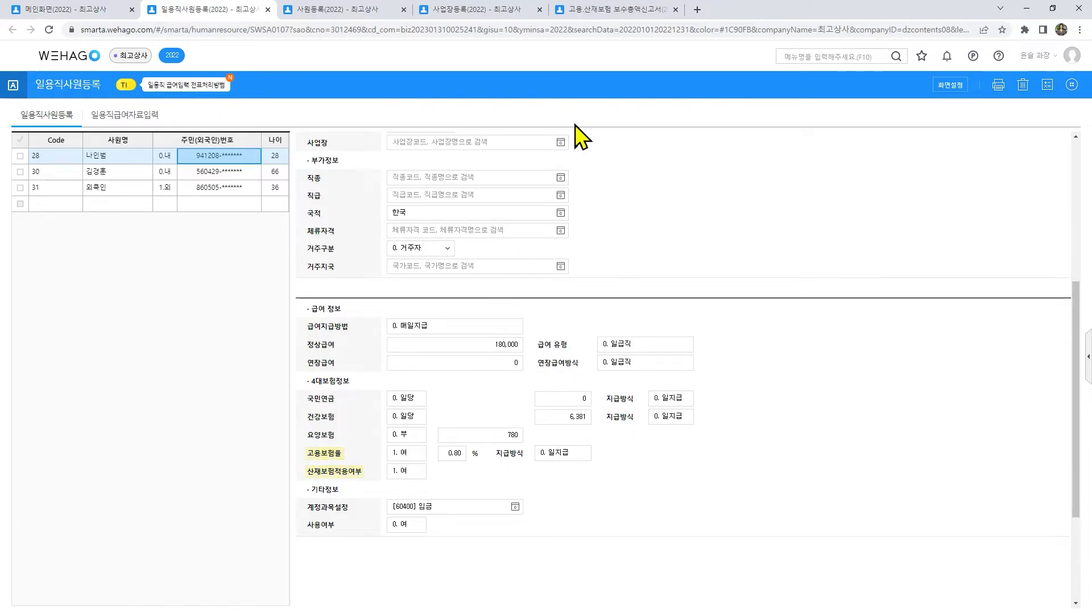
# Check the report's daily worker remuneration, and examine the second daily worker's 입사년월일 and 고용보험율 in 일용직사원등록
pyautogui.click(617, 15)
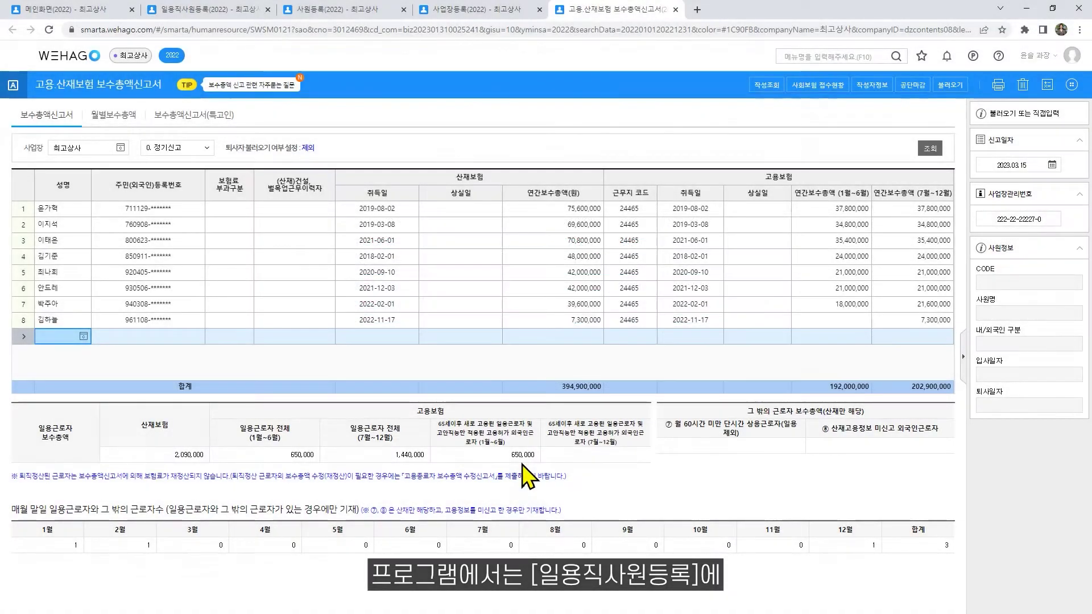
pyautogui.click(248, 10)
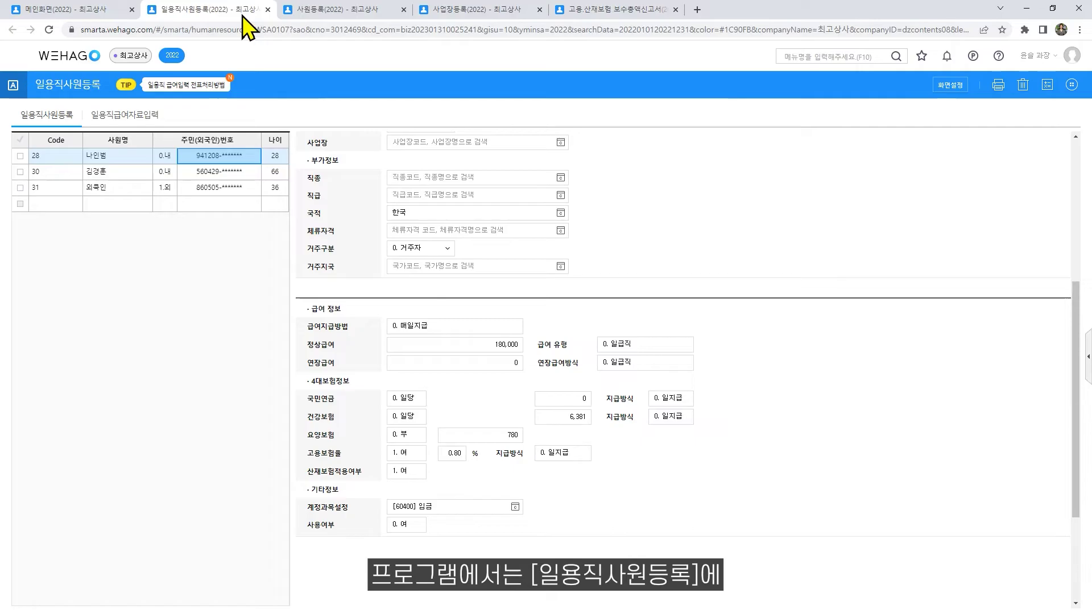
pyautogui.click(239, 171)
pyautogui.scroll(5, 647, 312)
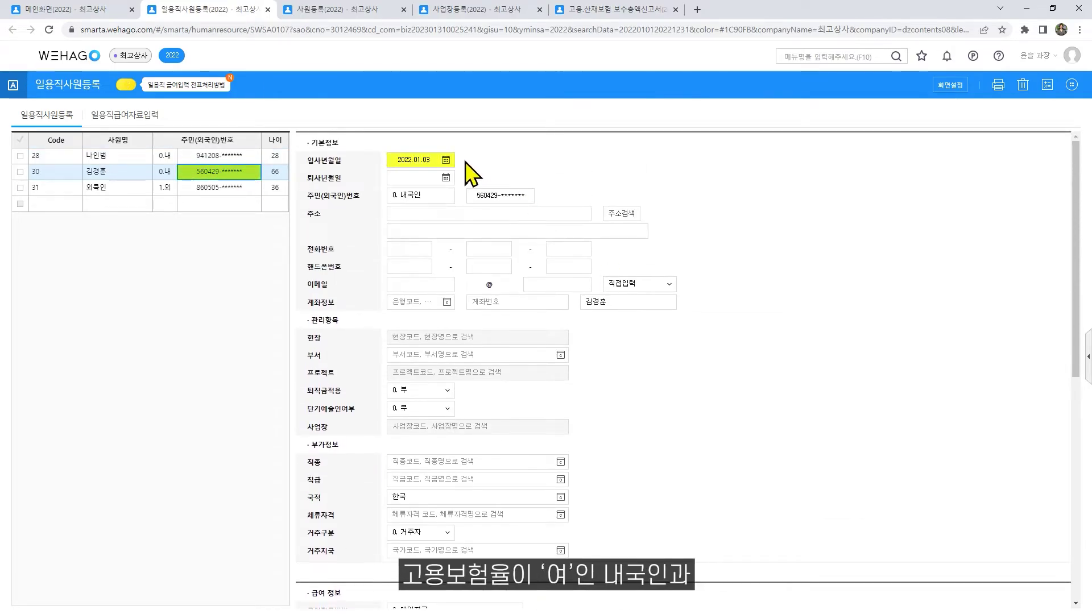
pyautogui.scroll(-5, 461, 364)
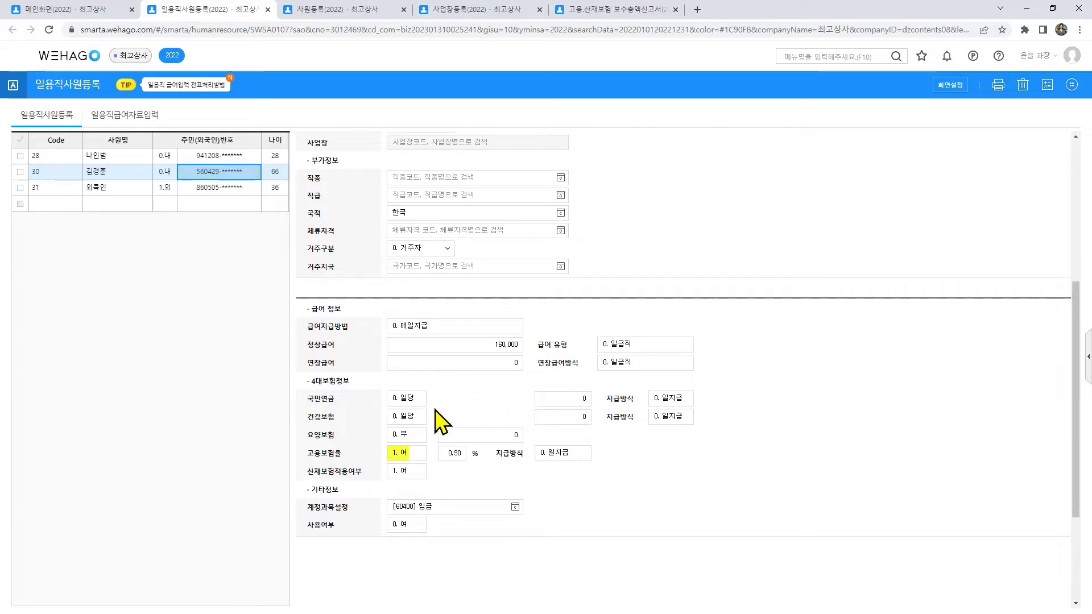
# For the foreign daily worker, look up codes H2 방문취업 and E9 비전문취업 in the 체류자격 code list, leaving the registration as is
pyautogui.click(231, 191)
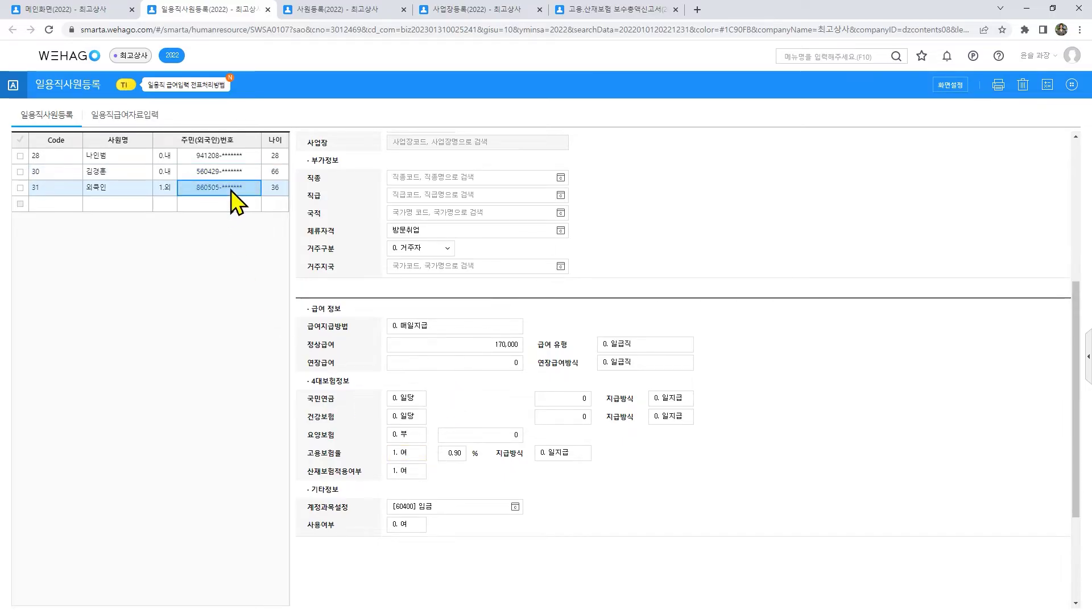
pyautogui.click(557, 232)
pyautogui.scroll(-10, 506, 370)
pyautogui.scroll(-10, 512, 380)
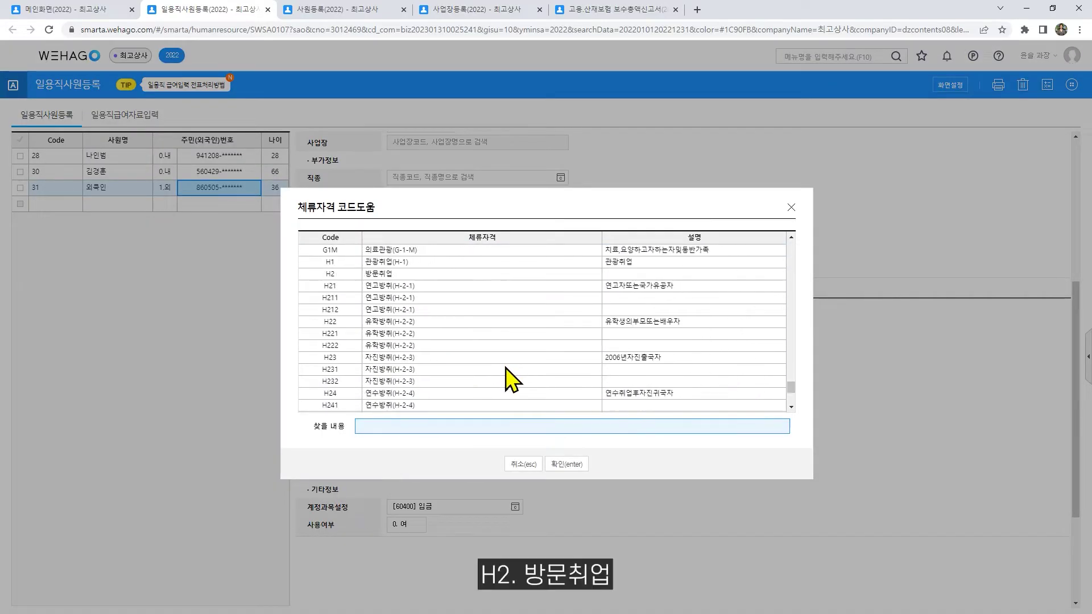
pyautogui.click(430, 274)
pyautogui.scroll(5, 512, 367)
pyautogui.scroll(10, 515, 370)
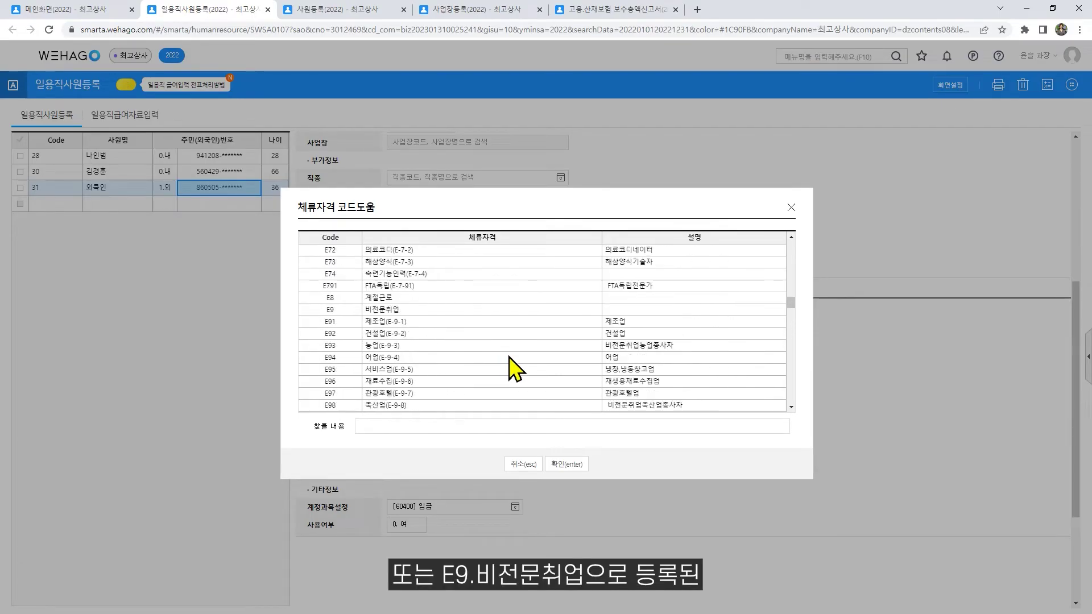
pyautogui.click(489, 311)
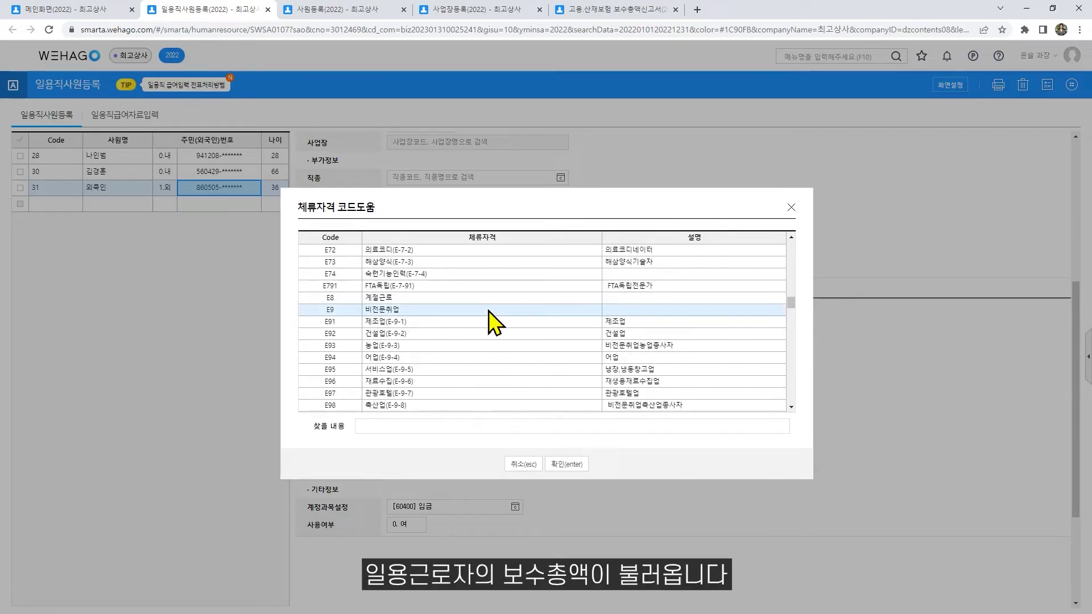
pyautogui.click(791, 207)
# Preview the 보수총액신고서 enlarged in the 정기신고서(65세)_2022년 print form and close the preview
pyautogui.click(648, 10)
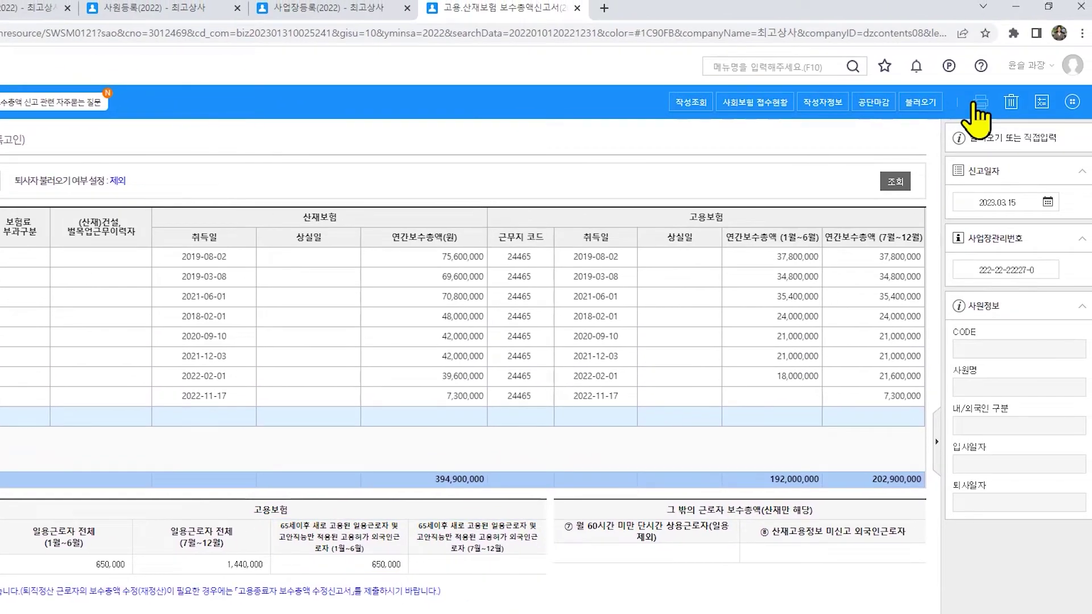
pyautogui.click(976, 108)
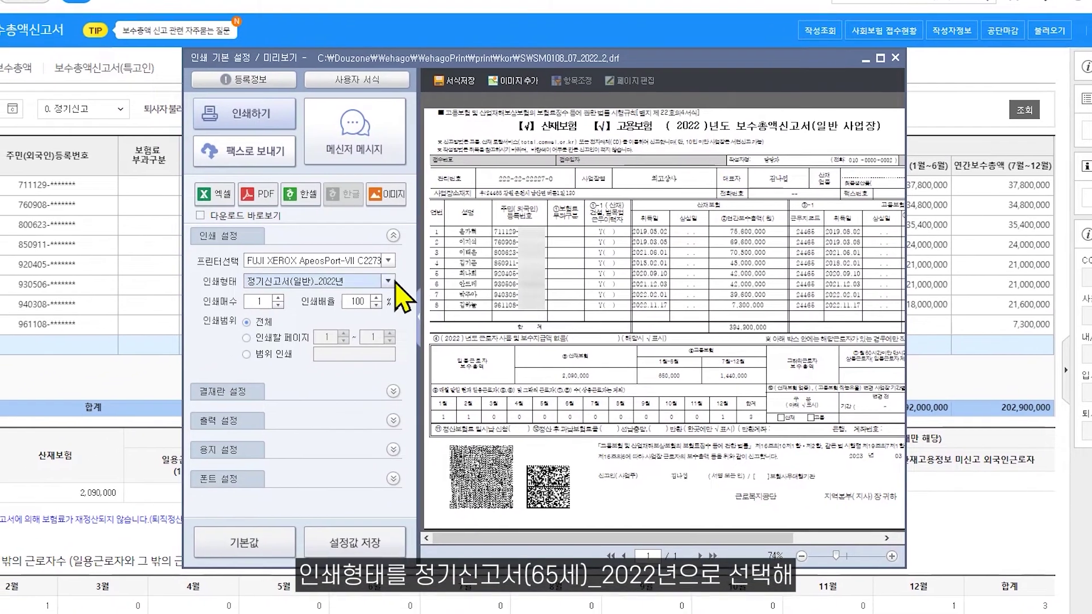
pyautogui.click(388, 281)
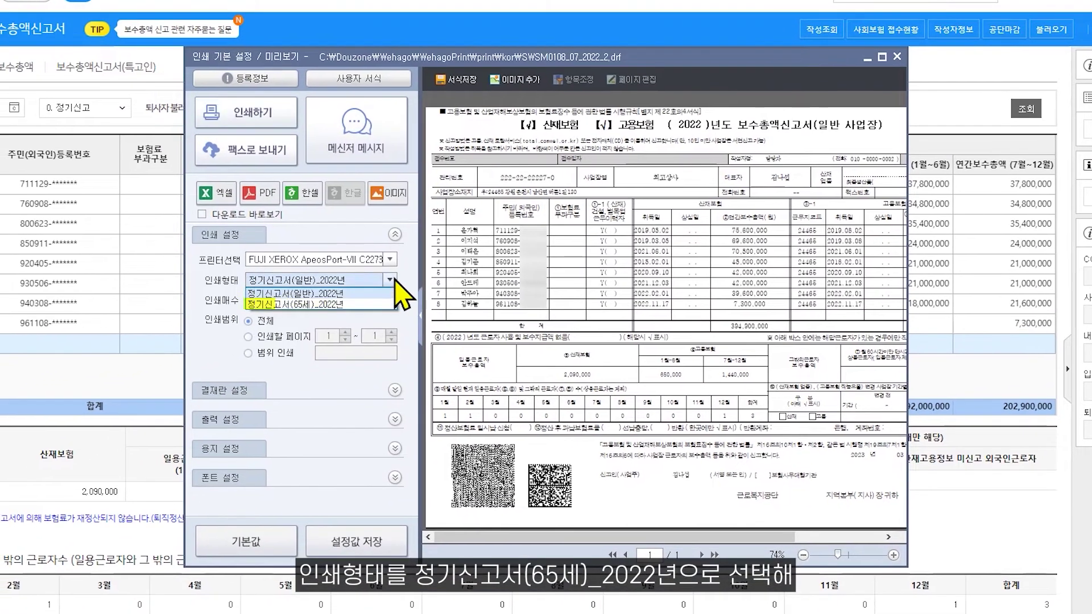
pyautogui.click(364, 304)
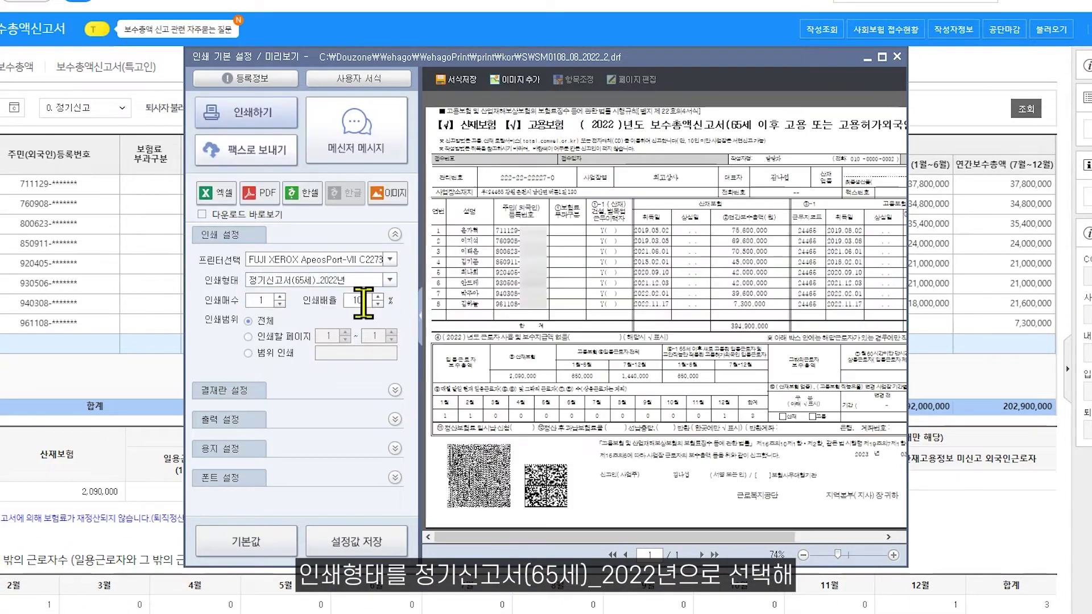
pyautogui.click(884, 57)
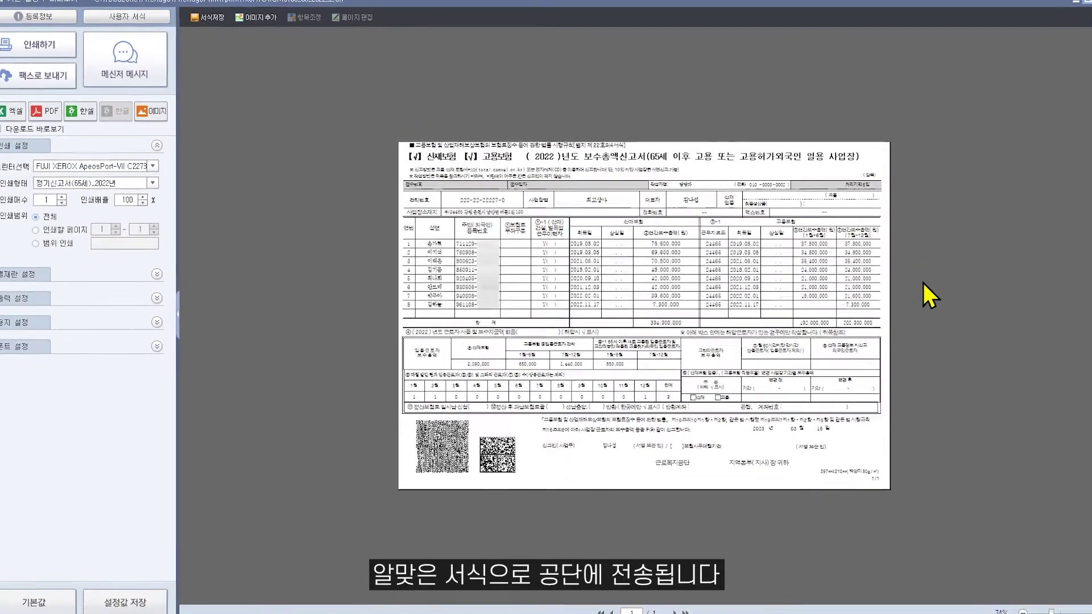
pyautogui.click(1083, 9)
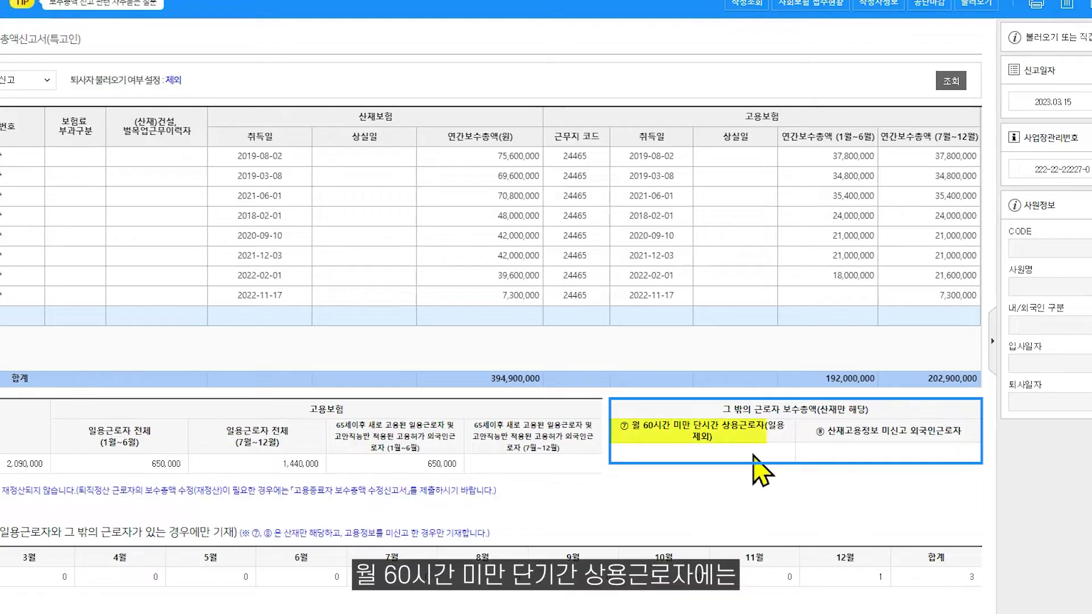
# Inspect the remuneration fields for ⑦ 월 60시간 미만 단시간 상용근로자 and ⑧ 산재고용정보 미신고 외국인근로자
pyautogui.click(753, 454)
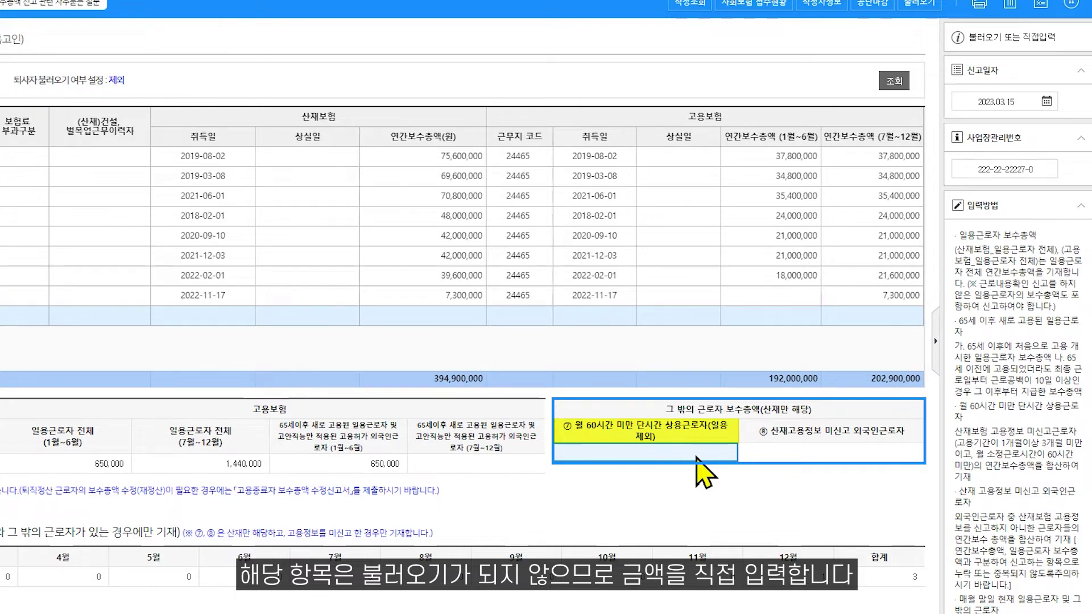
pyautogui.click(839, 449)
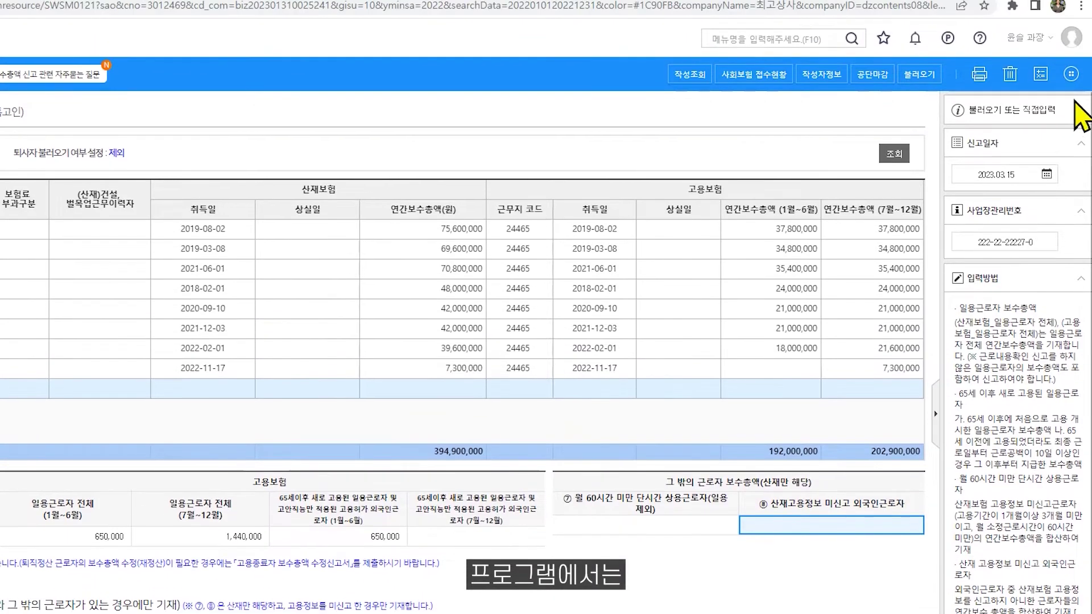
# In 고용.산재 외국인적용 설정, set 적용기준 to 2. 외국인적용 여부 기준, with 고용보험적용 부 and 산재보험적용 여
pyautogui.click(1071, 2)
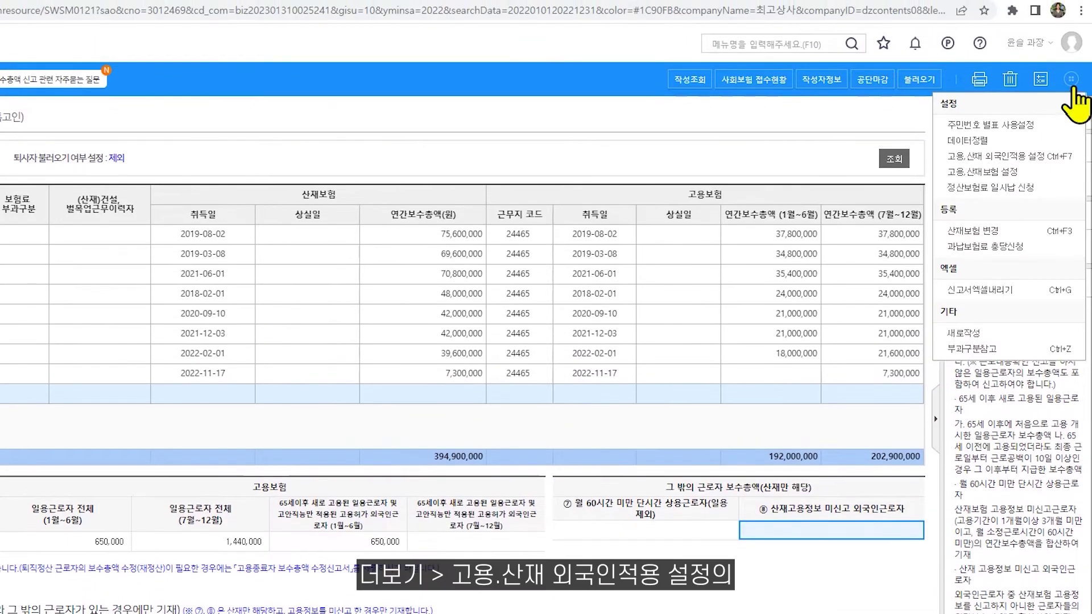
pyautogui.click(1038, 156)
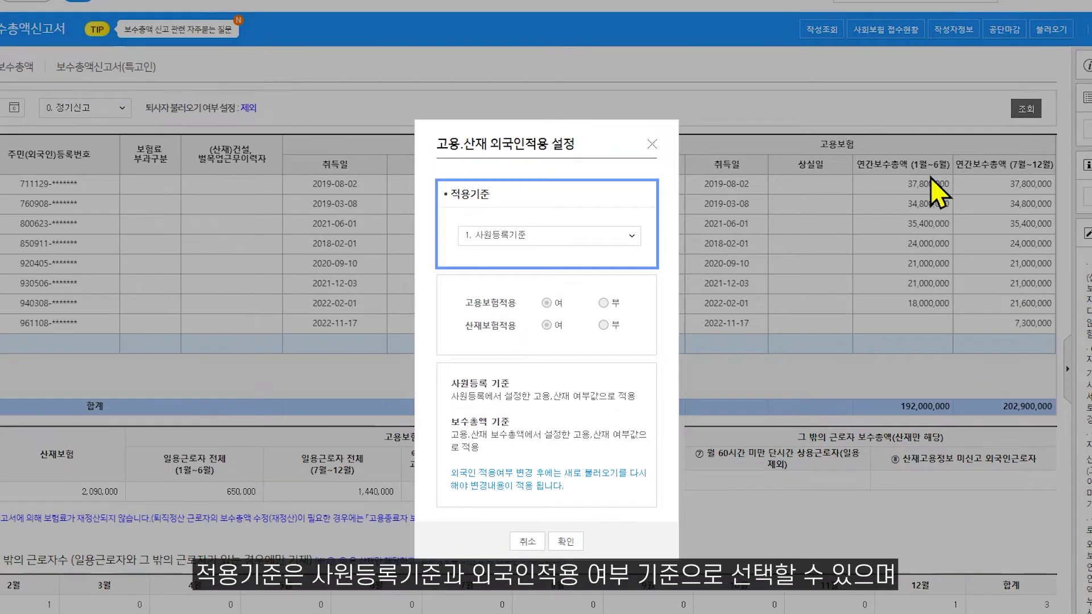
pyautogui.click(633, 236)
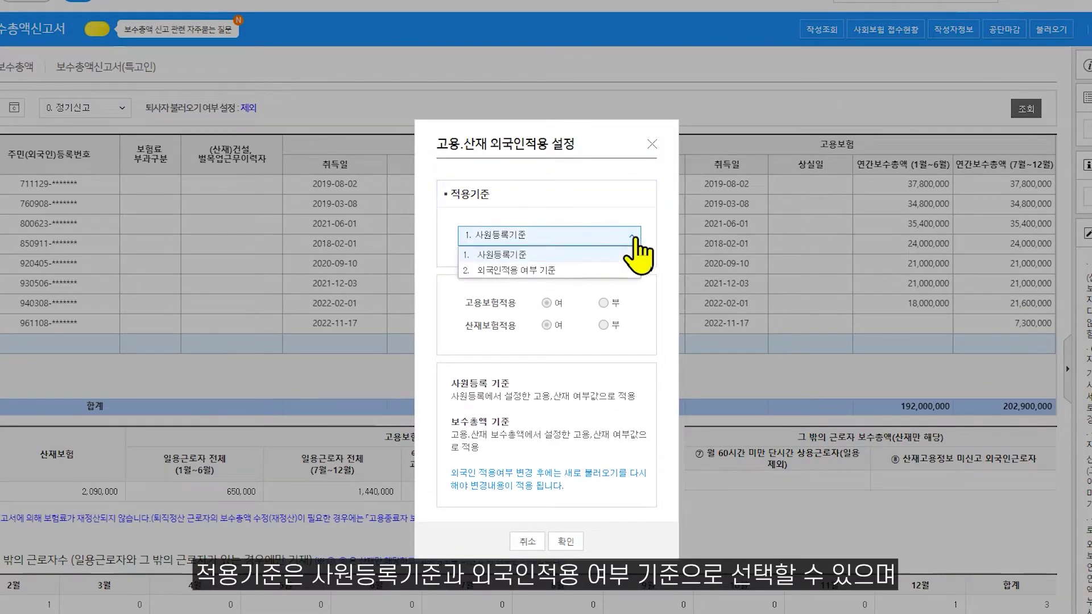
pyautogui.click(608, 272)
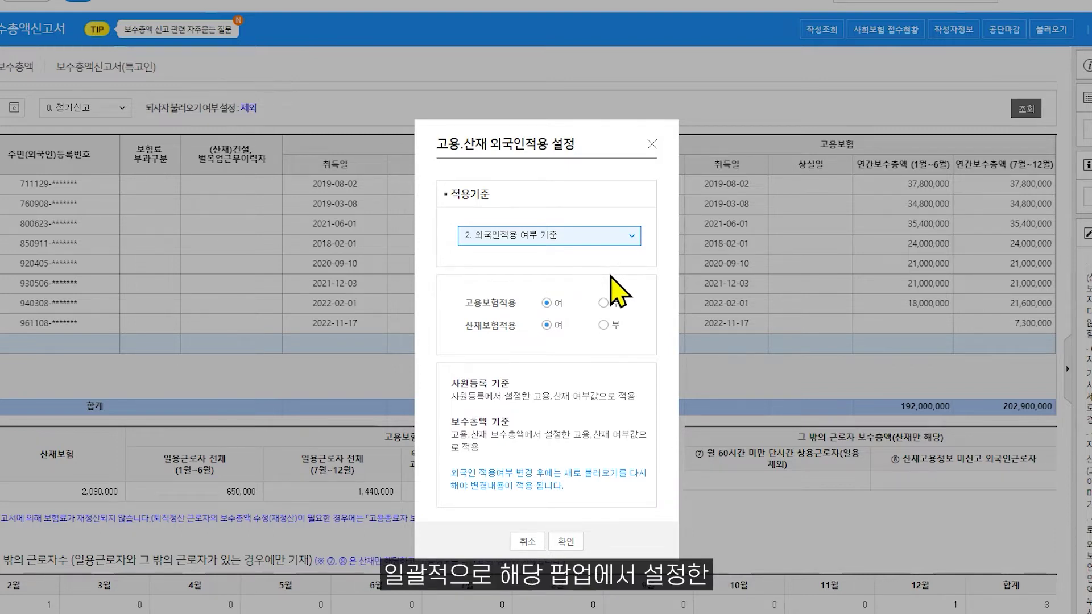
pyautogui.click(604, 302)
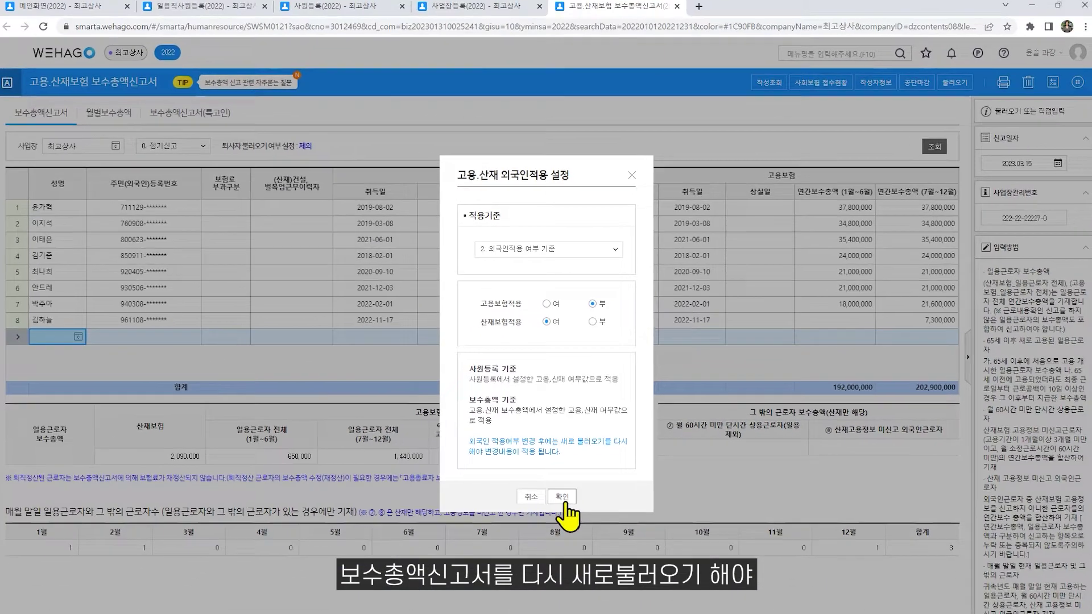
pyautogui.click(566, 542)
# Reload the 보수총액신고서 data to apply the foreigner setting and check the ⑧ 산재고용정보 미신고 외국인근로자 amount
pyautogui.click(950, 86)
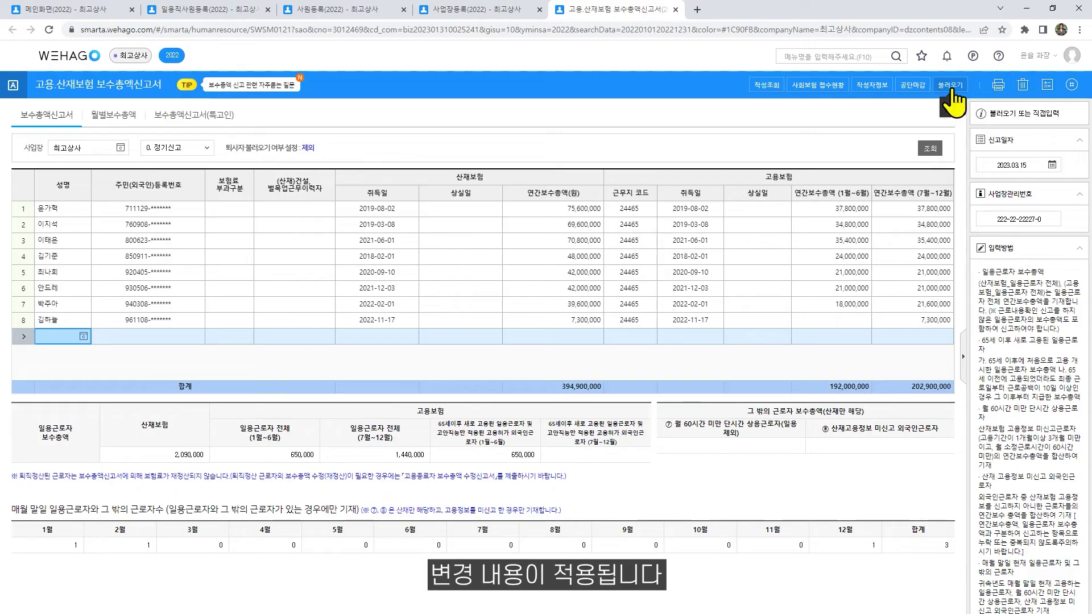
pyautogui.click(565, 549)
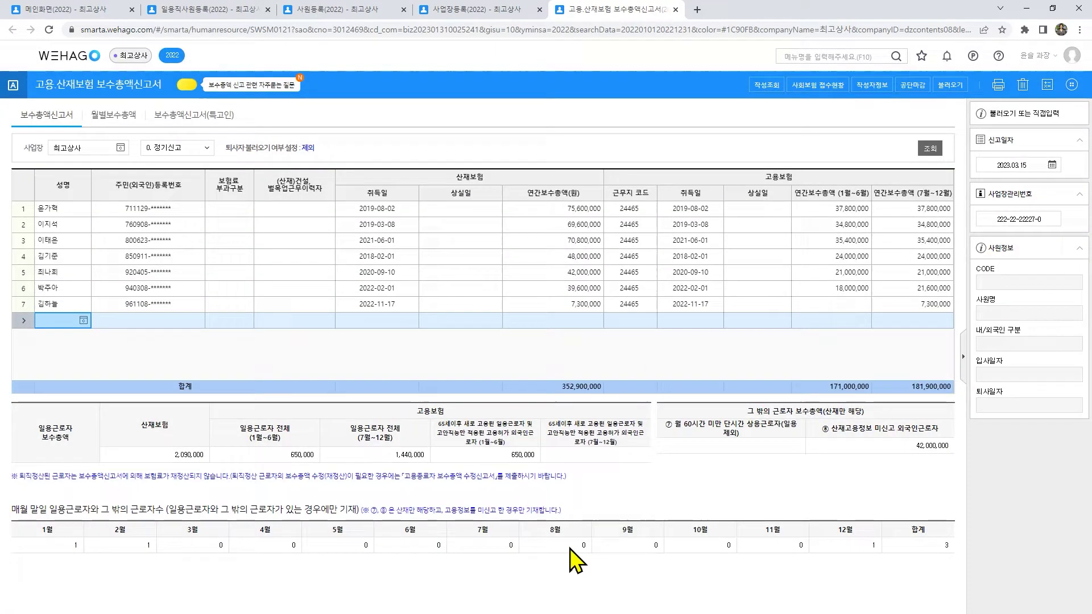
pyautogui.click(891, 452)
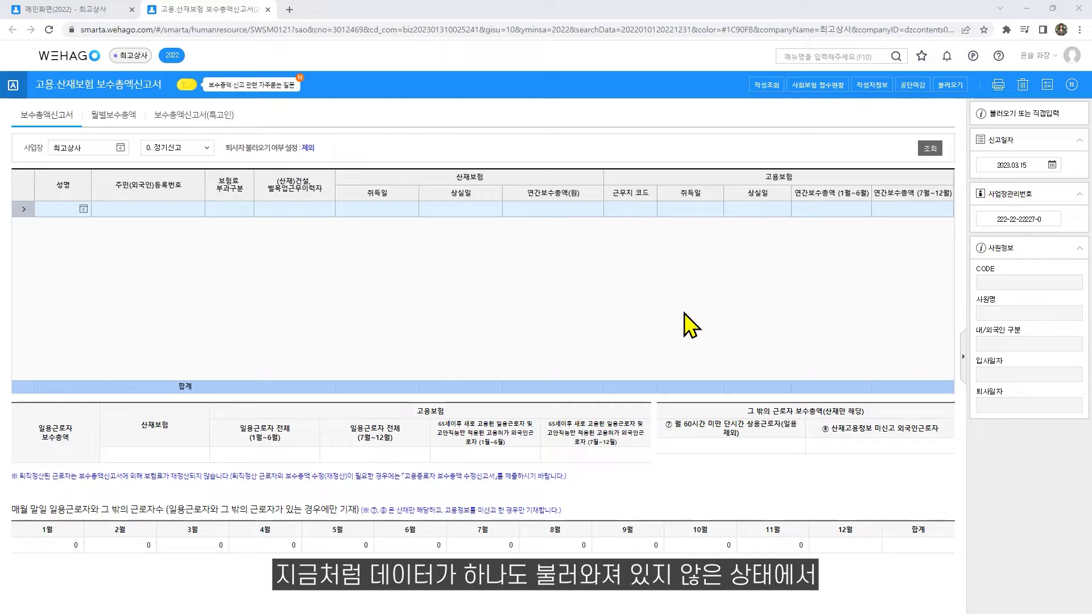
# Preview the empty 보수총액신고서 printout at 100% to inspect the item ④ check mark, and close the preview
pyautogui.click(1000, 86)
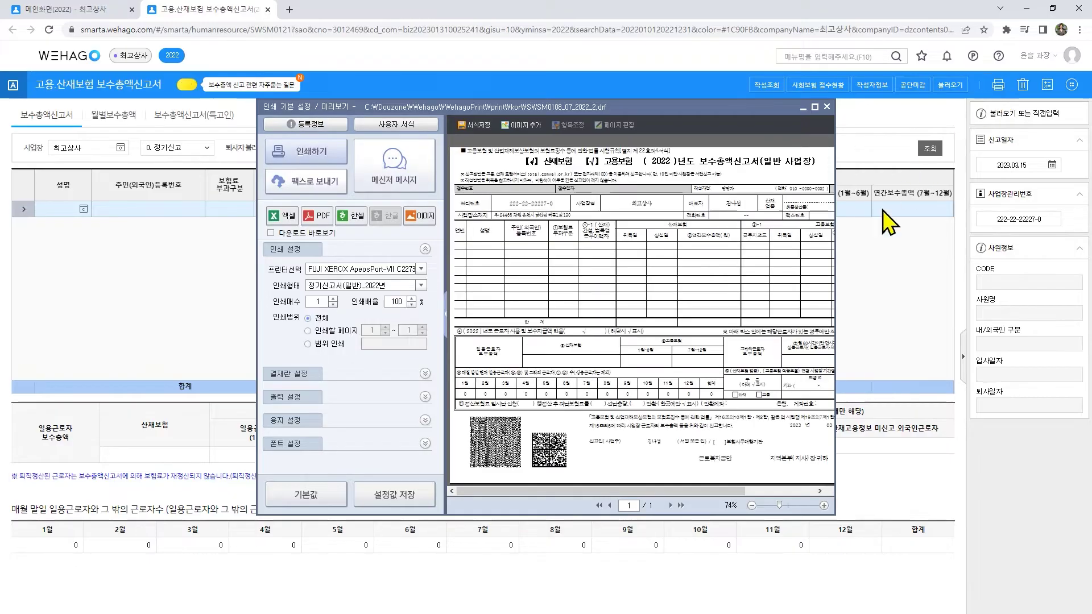
pyautogui.click(824, 505)
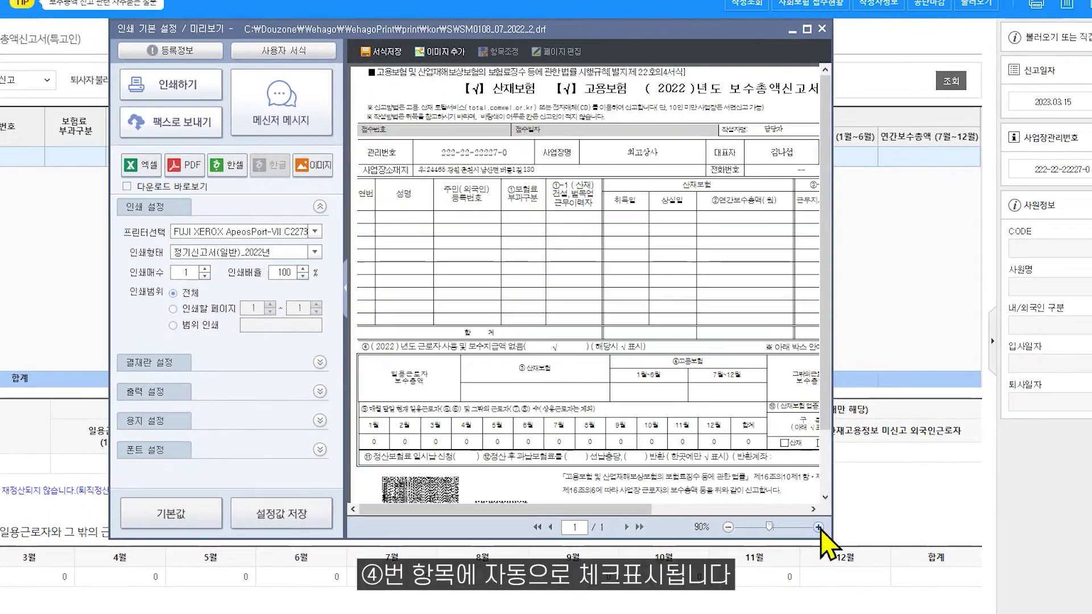
pyautogui.click(818, 527)
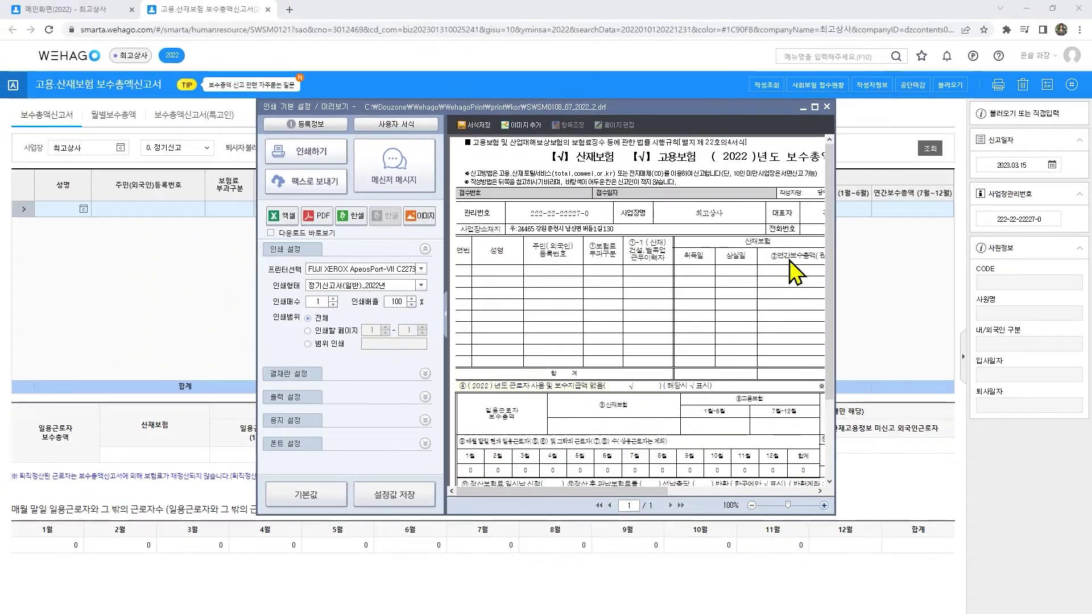
pyautogui.click(827, 106)
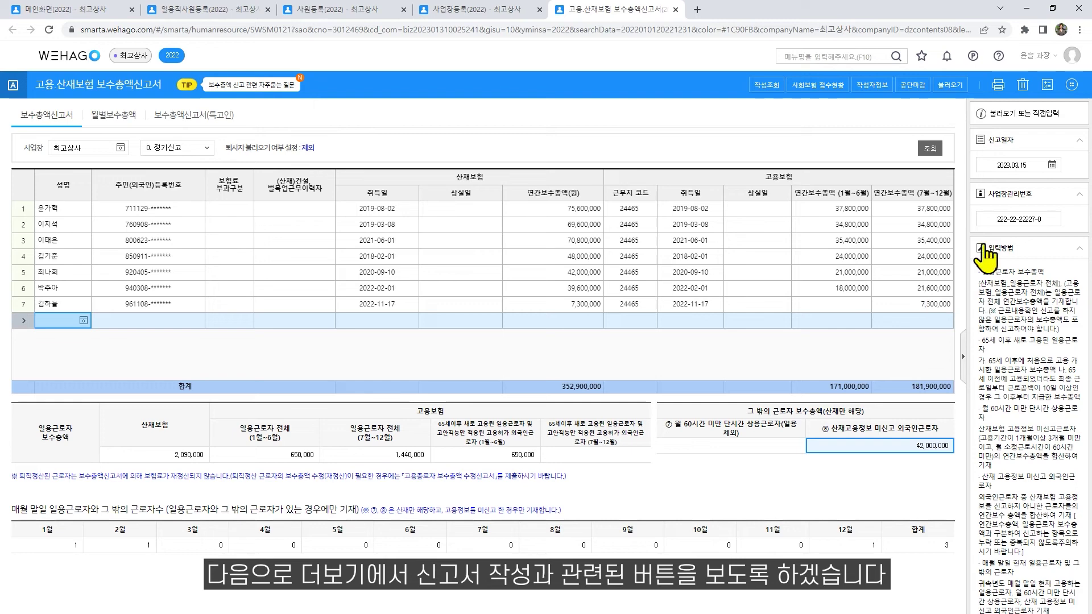
# Confirm 산재+고용 in 고용,산재보험 설정 as the insurances to report
pyautogui.click(1064, 93)
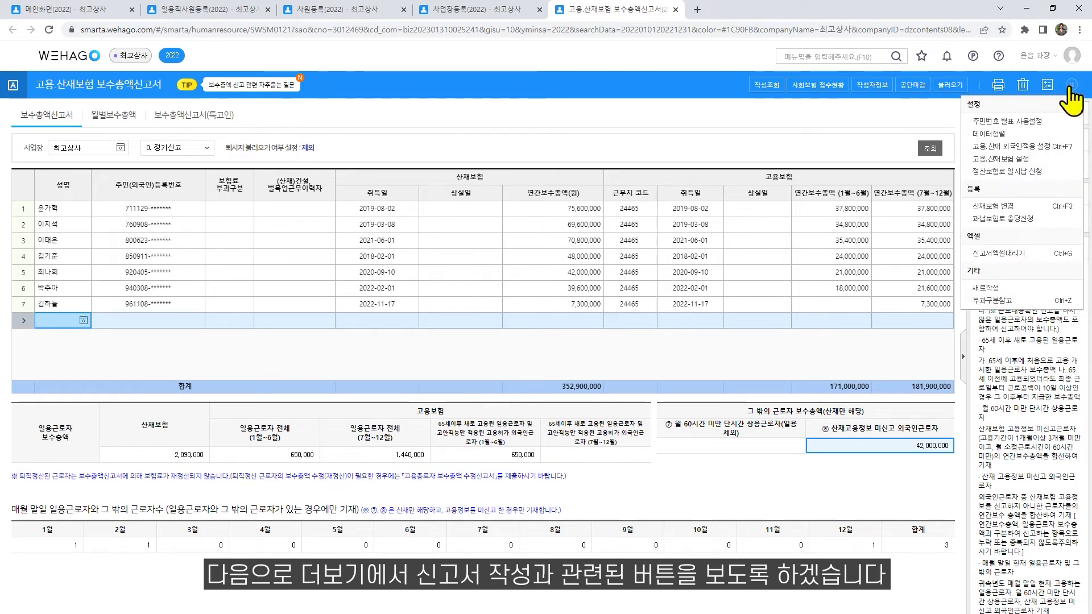
pyautogui.click(1022, 160)
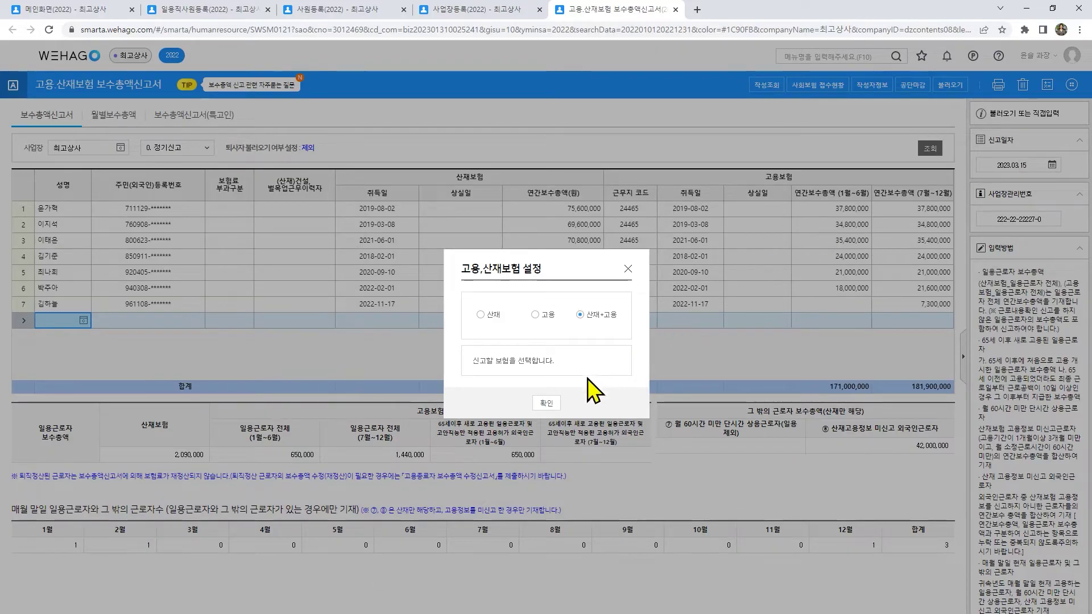
pyautogui.click(547, 403)
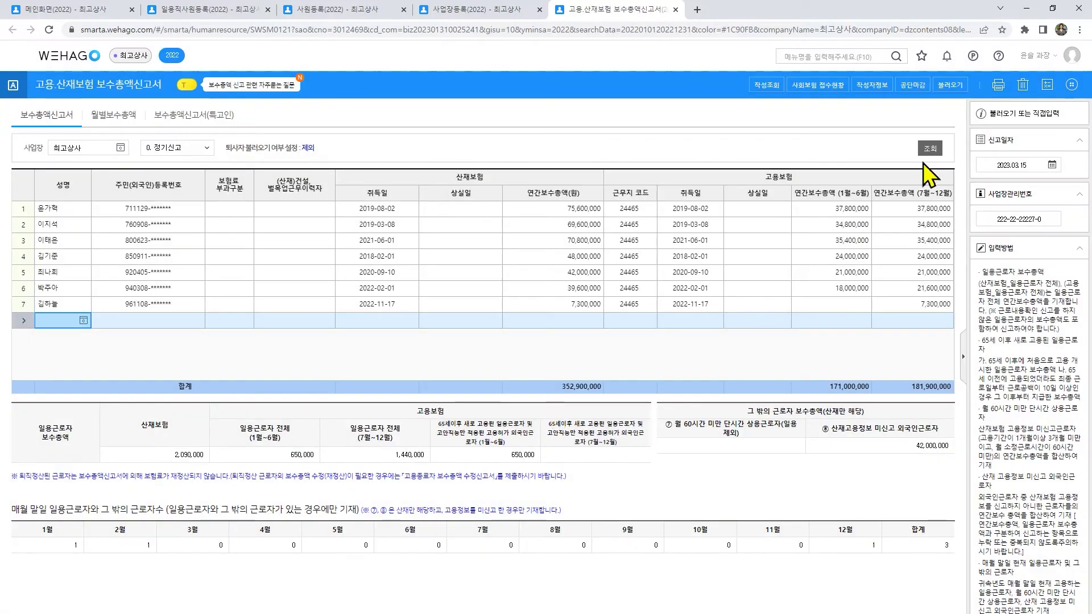
# Preview the loaded 보수총액신고서 printout enlarged to check the 산재보험 and 고용보험 marks in its title, and close it
pyautogui.click(998, 86)
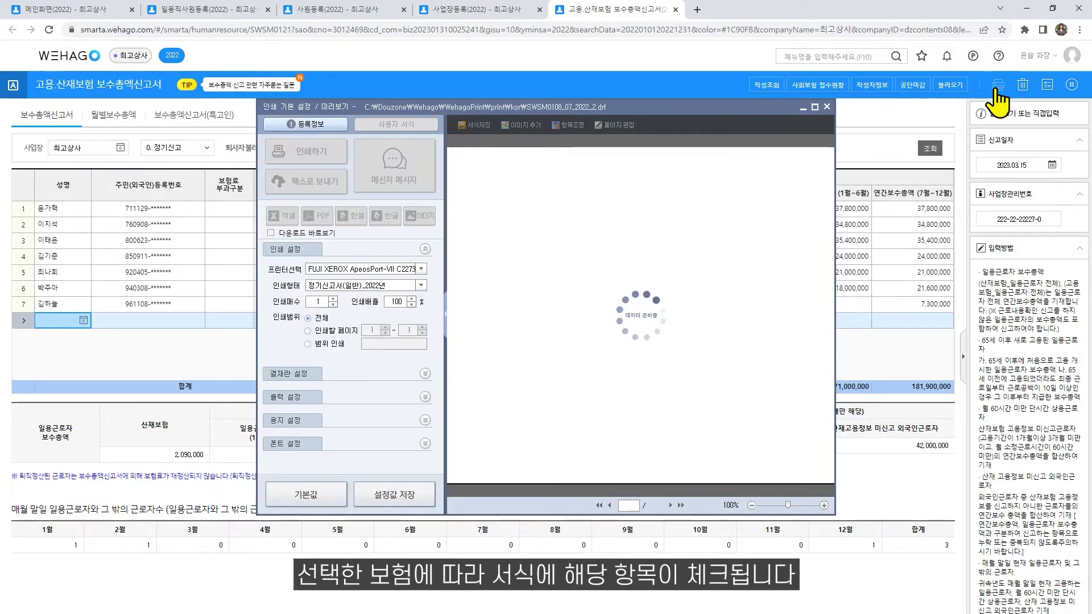
pyautogui.click(824, 505)
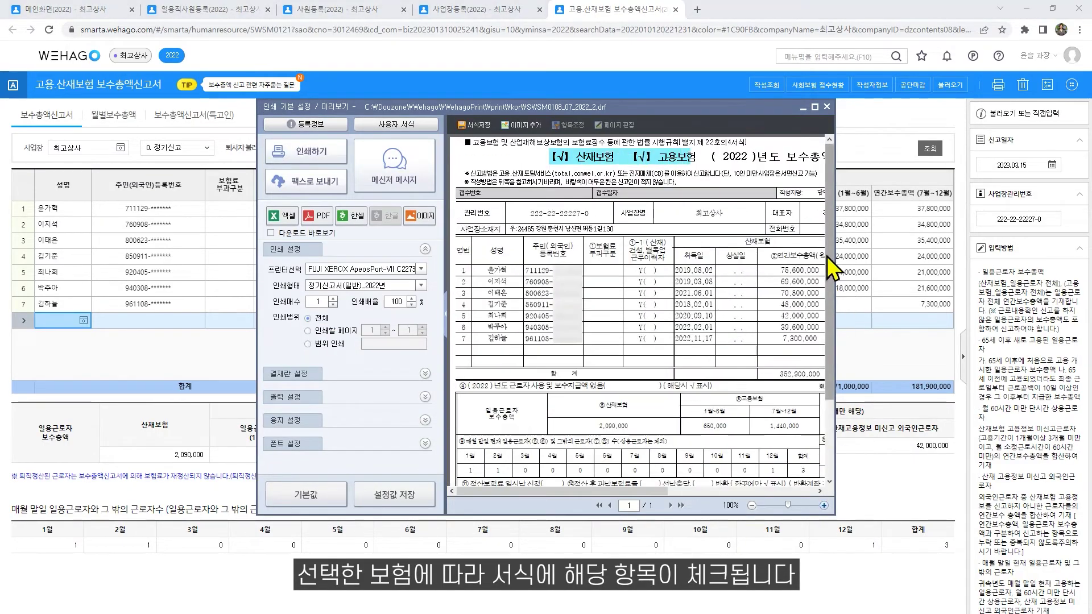
pyautogui.click(827, 107)
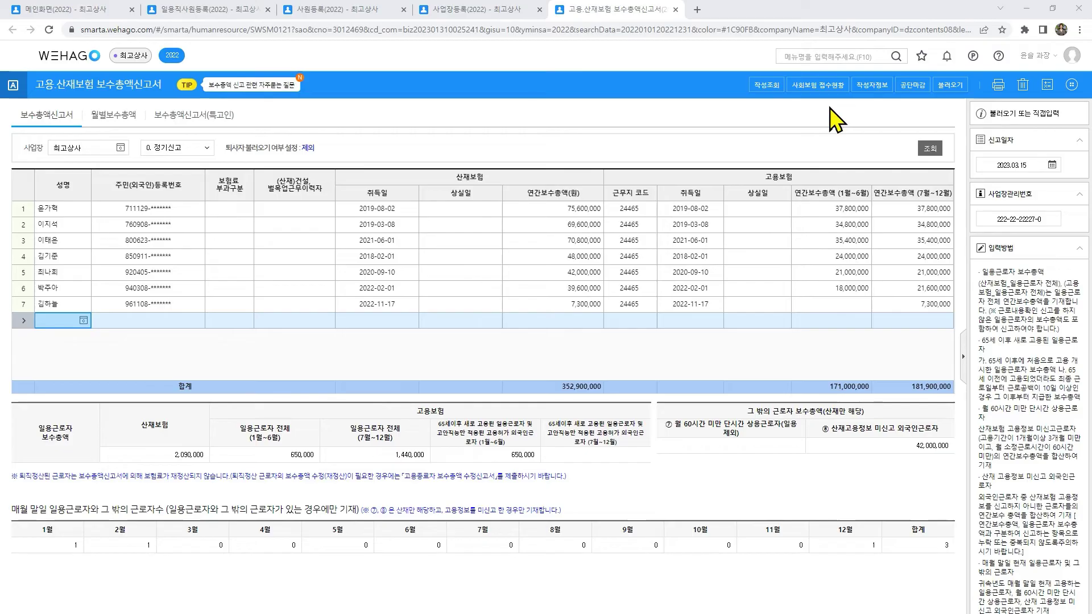
# Enable 정산보험료 일시납 신청 so that additional settlement premiums are billed in one payment, and confirm the setting
pyautogui.click(1072, 85)
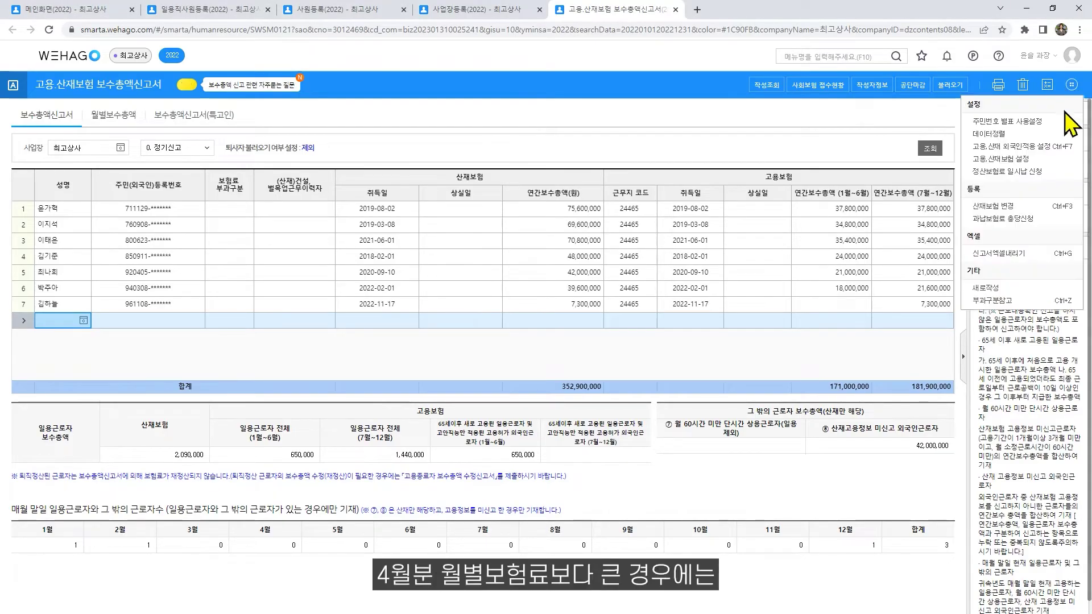
pyautogui.click(1035, 172)
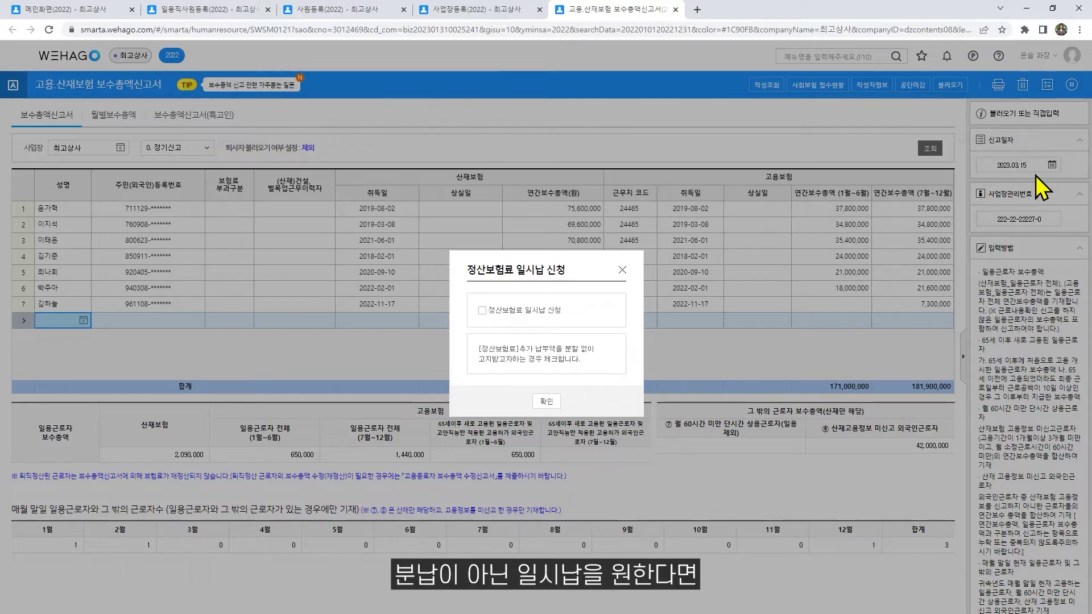
pyautogui.click(484, 314)
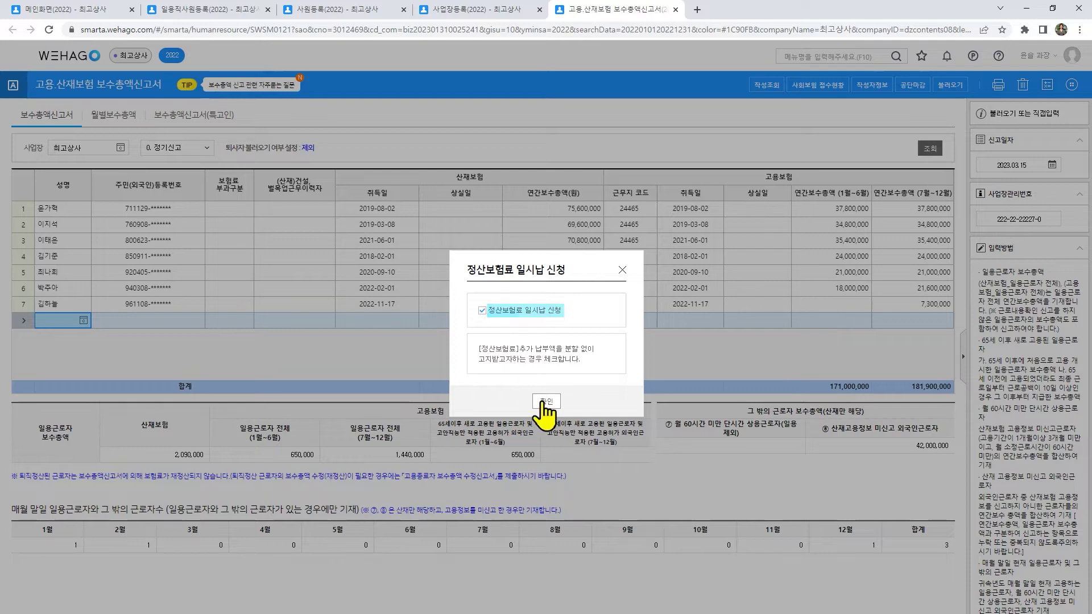
pyautogui.click(546, 402)
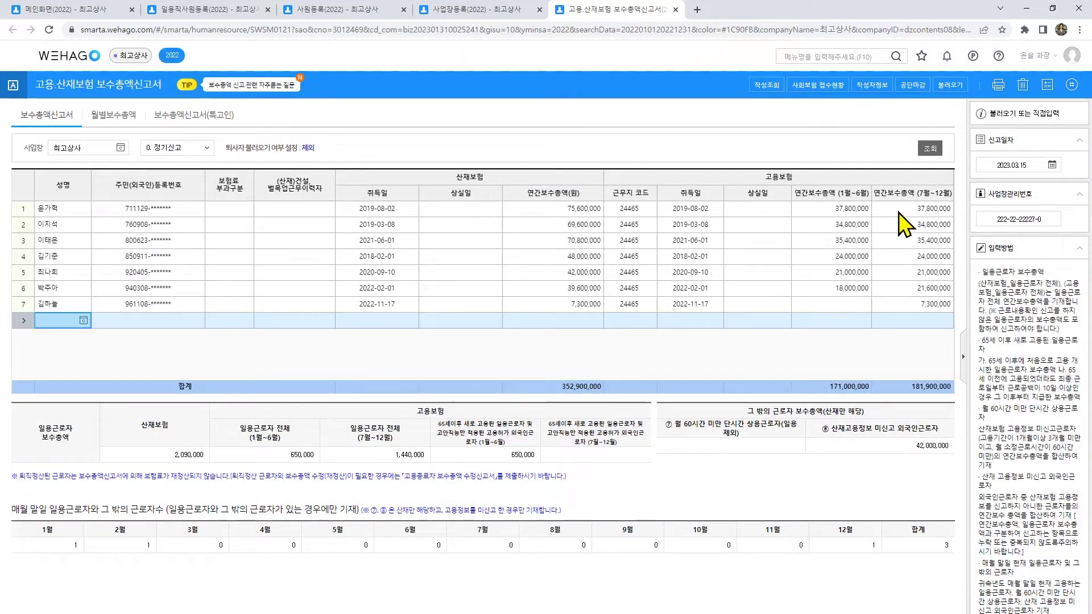
# Review the 산재보험 변경 form's industry, 업종변경 and period-based 보수총액 fields, and close it
pyautogui.click(1071, 84)
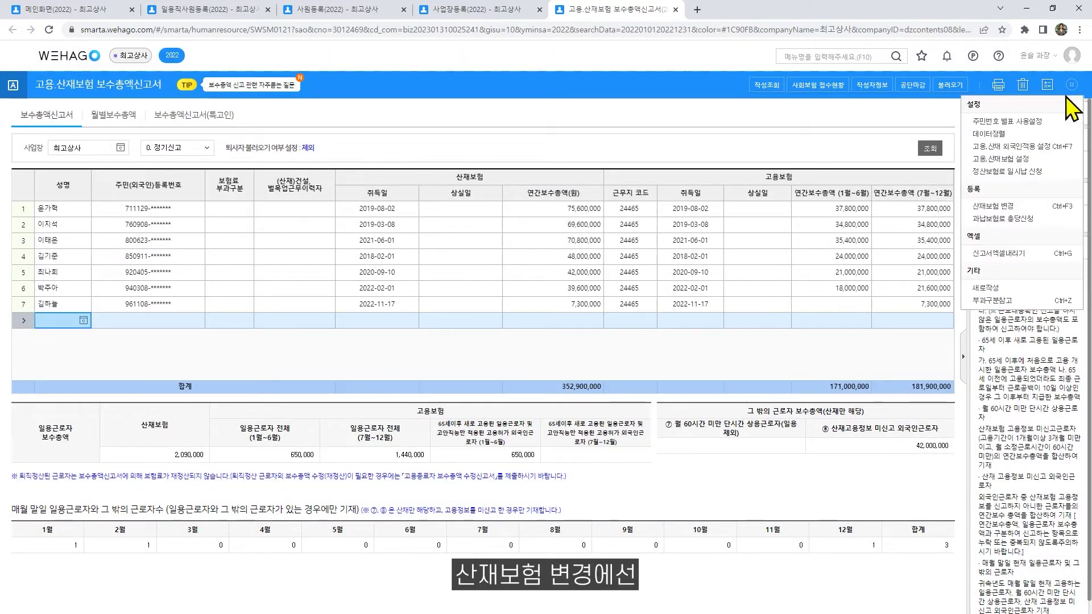
pyautogui.click(1014, 206)
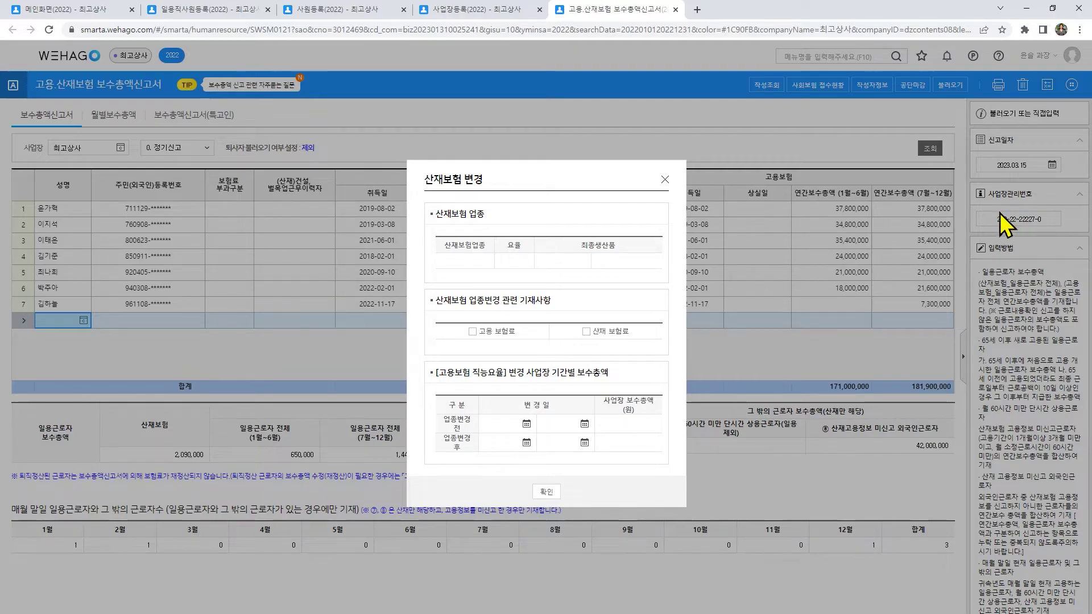
pyautogui.click(547, 492)
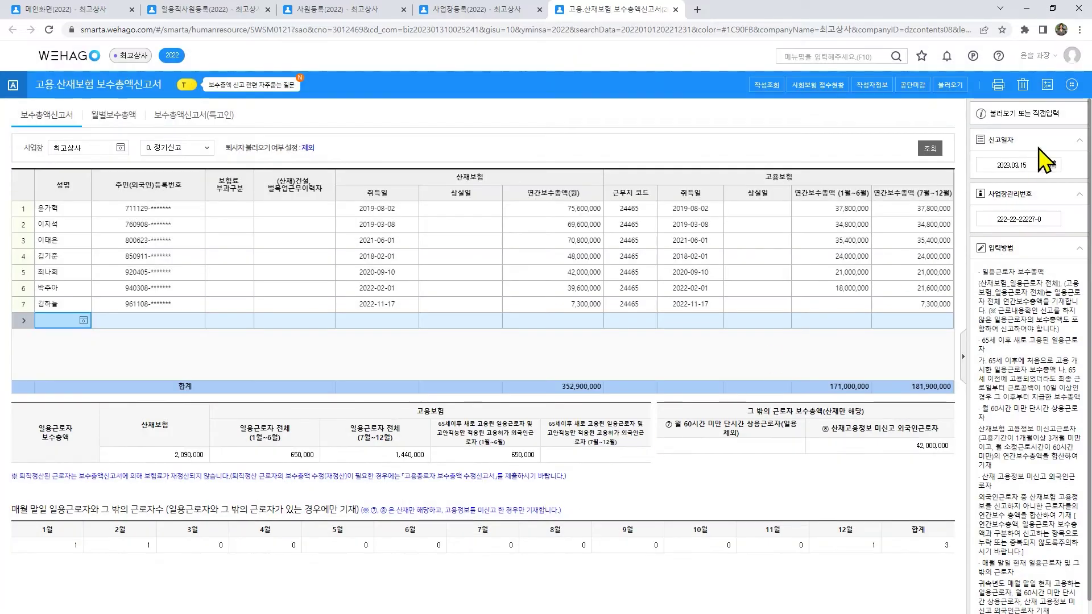
# Set 정산 후 과납보험료 to 반환 in the 과납보험료 충당 신청서 and confirm it
pyautogui.click(1072, 84)
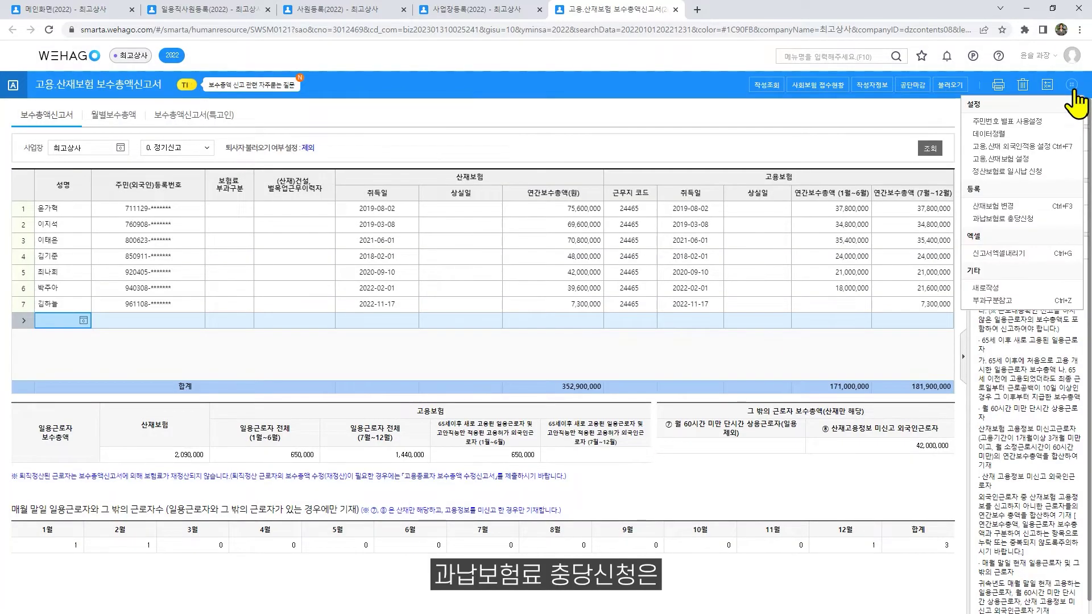
pyautogui.click(1029, 221)
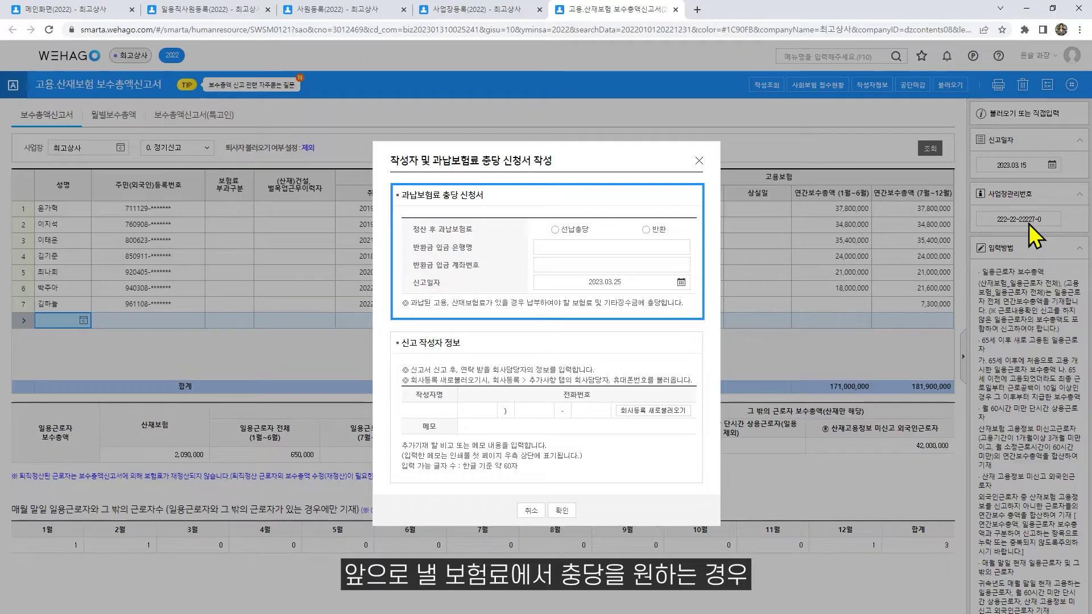
pyautogui.click(582, 237)
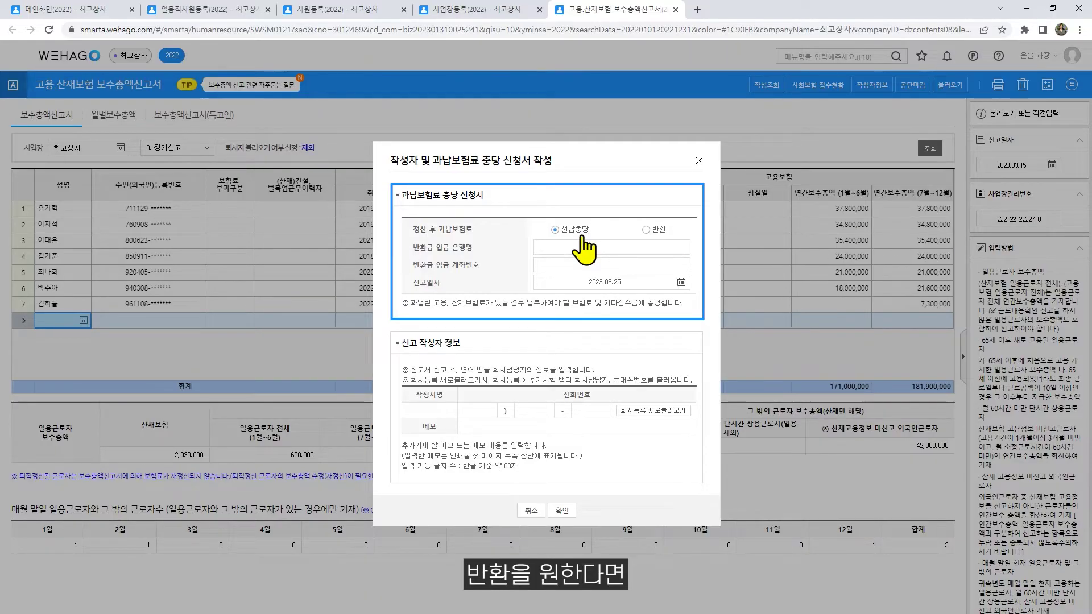
pyautogui.click(654, 235)
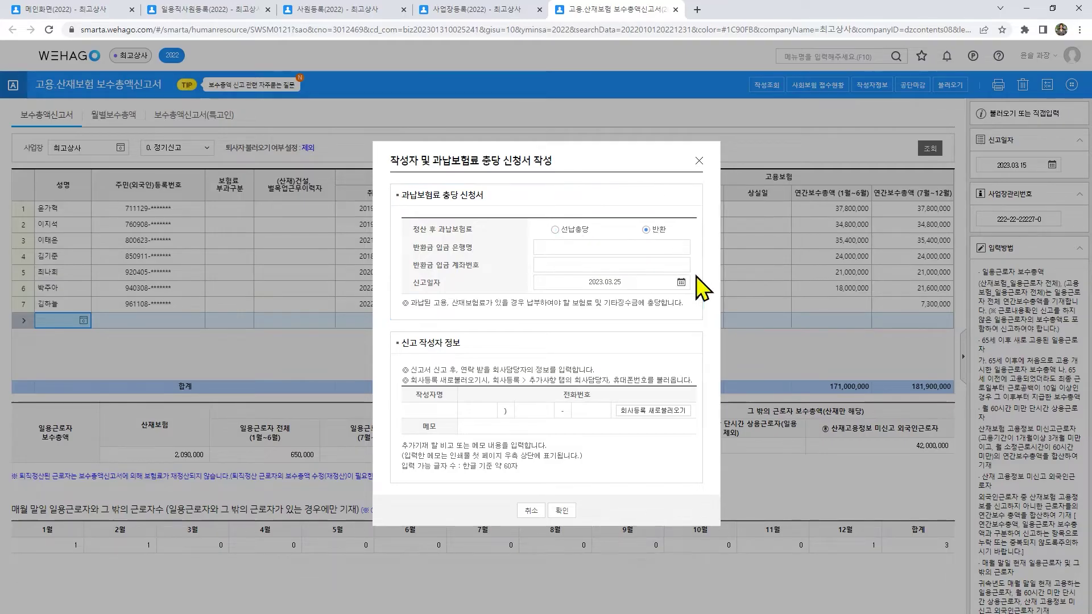
pyautogui.click(561, 510)
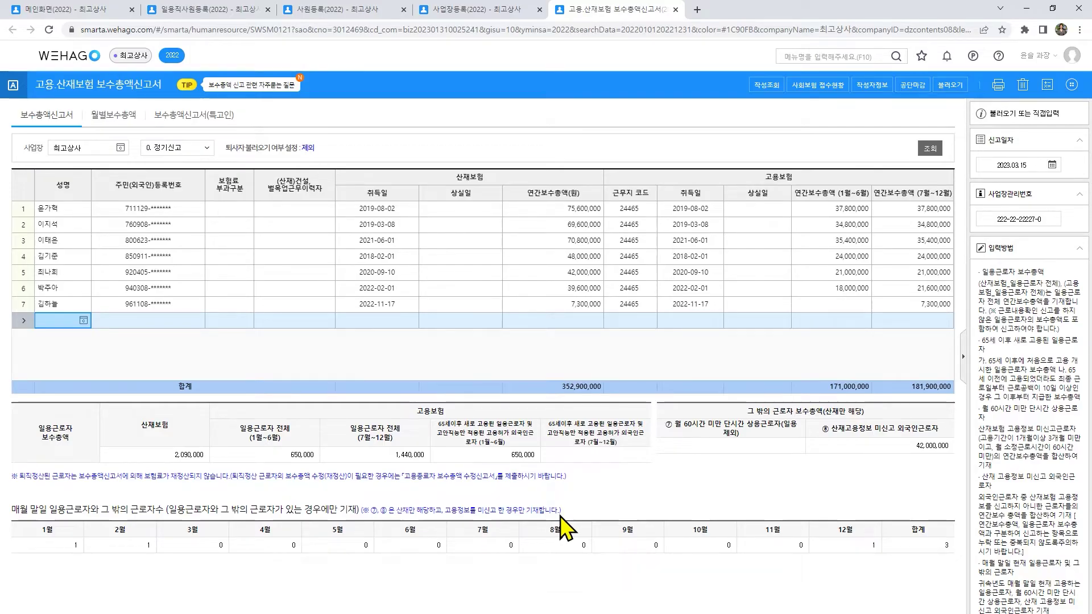
# Fill in the 신고 작성자 정보 with the contact details loaded from 회사등록, and confirm it
pyautogui.click(873, 85)
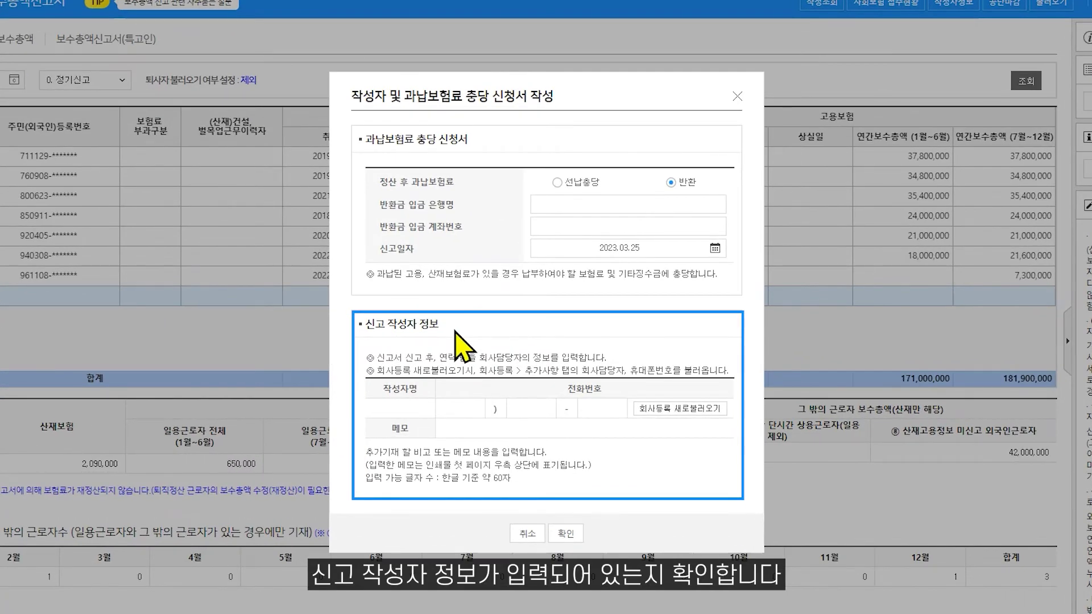
pyautogui.click(414, 409)
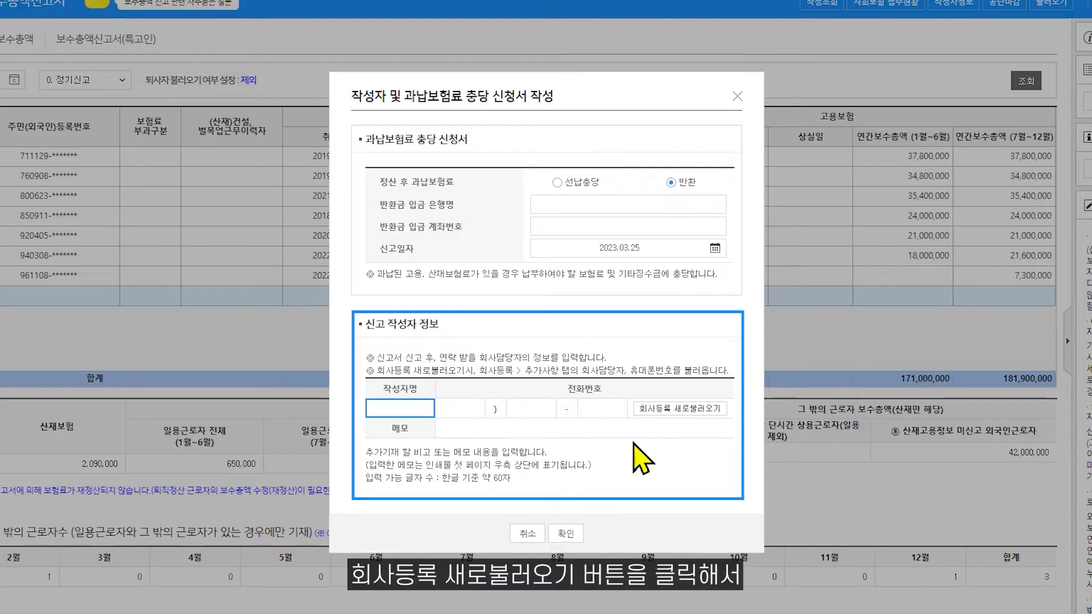
pyautogui.click(686, 411)
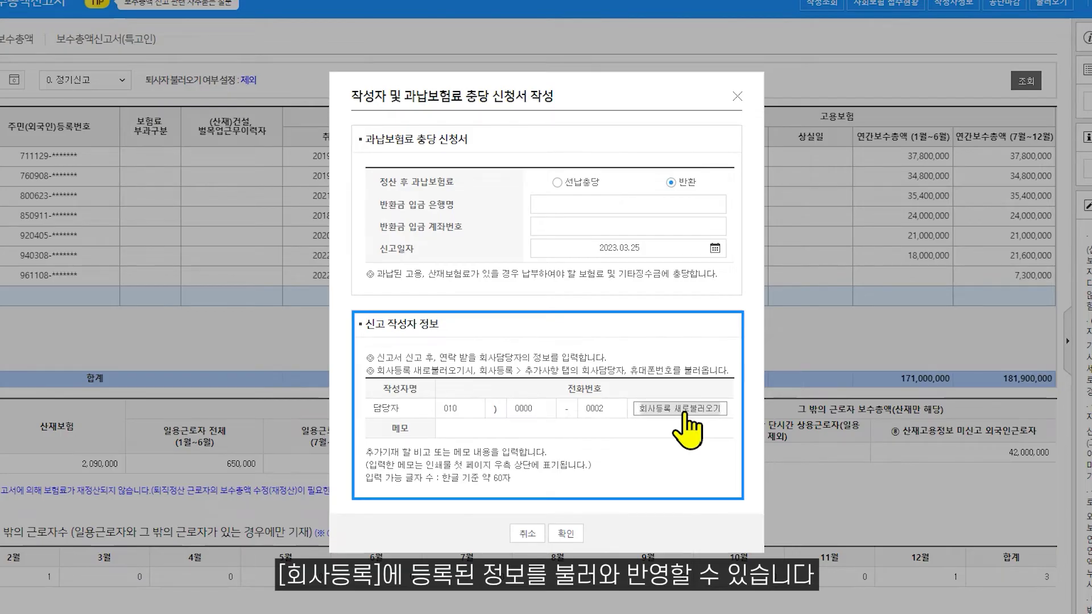
pyautogui.click(565, 533)
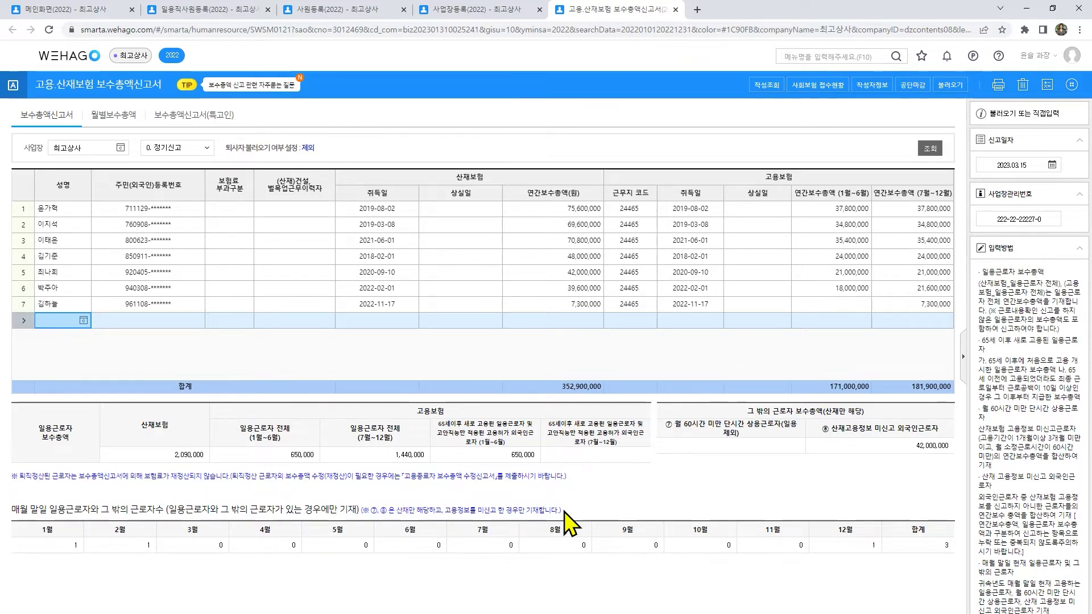
# Set the 회사도장 in 회사등록 to 1.기본인감 사용 and save the company registration
pyautogui.click(121, 13)
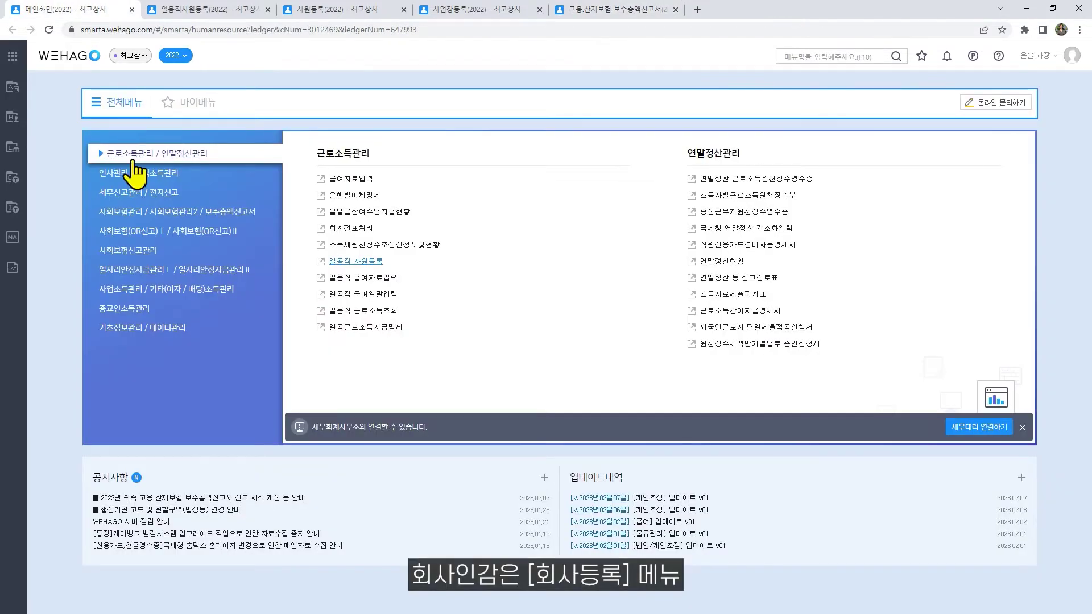
pyautogui.click(148, 329)
pyautogui.click(328, 265)
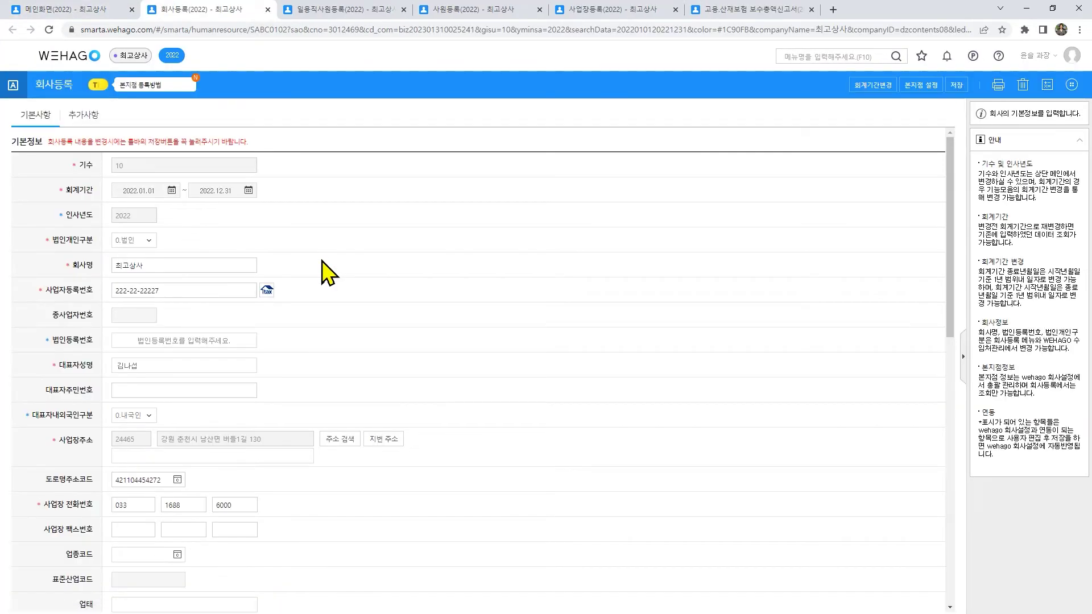
pyautogui.scroll(-10, 328, 274)
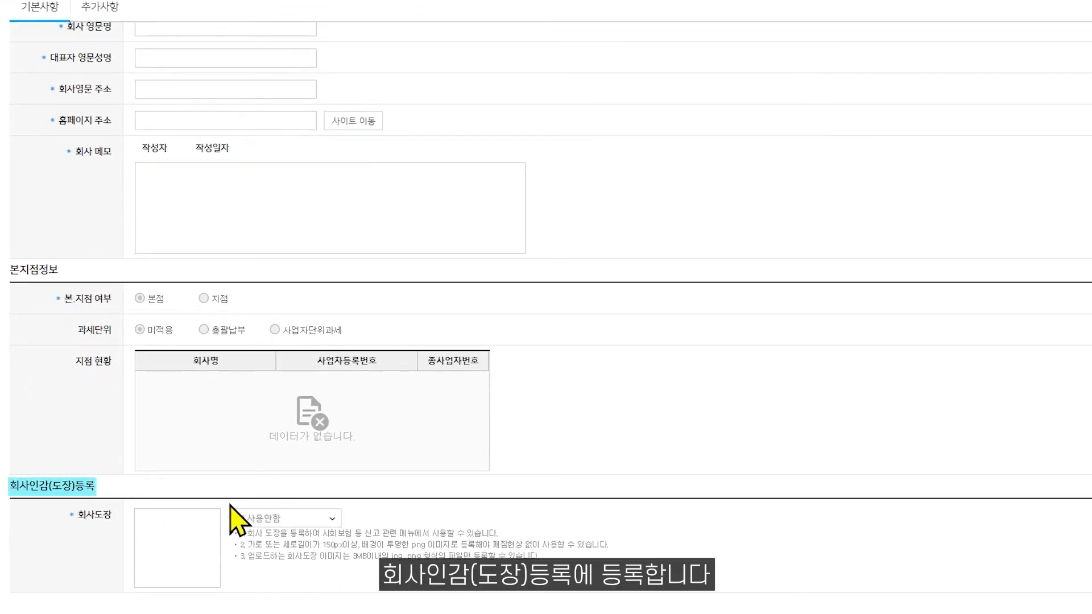
pyautogui.click(332, 519)
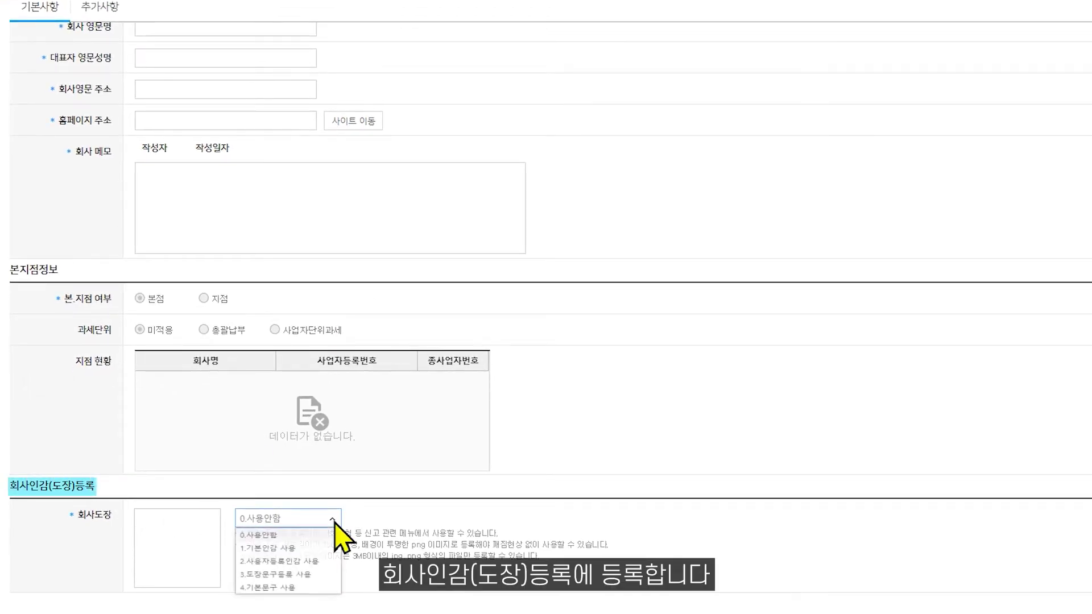
pyautogui.click(311, 552)
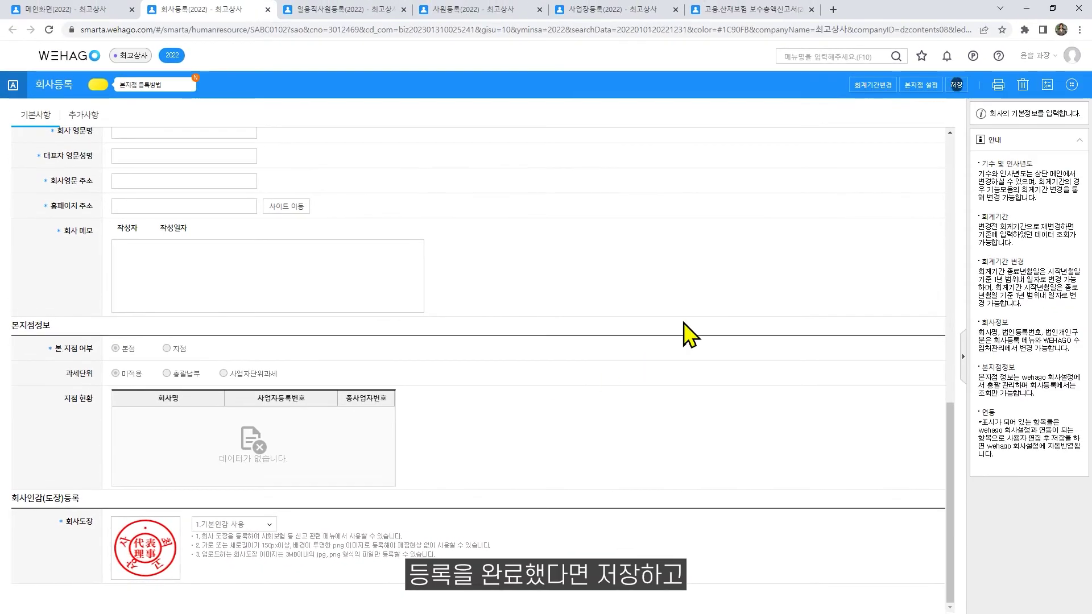
pyautogui.click(957, 85)
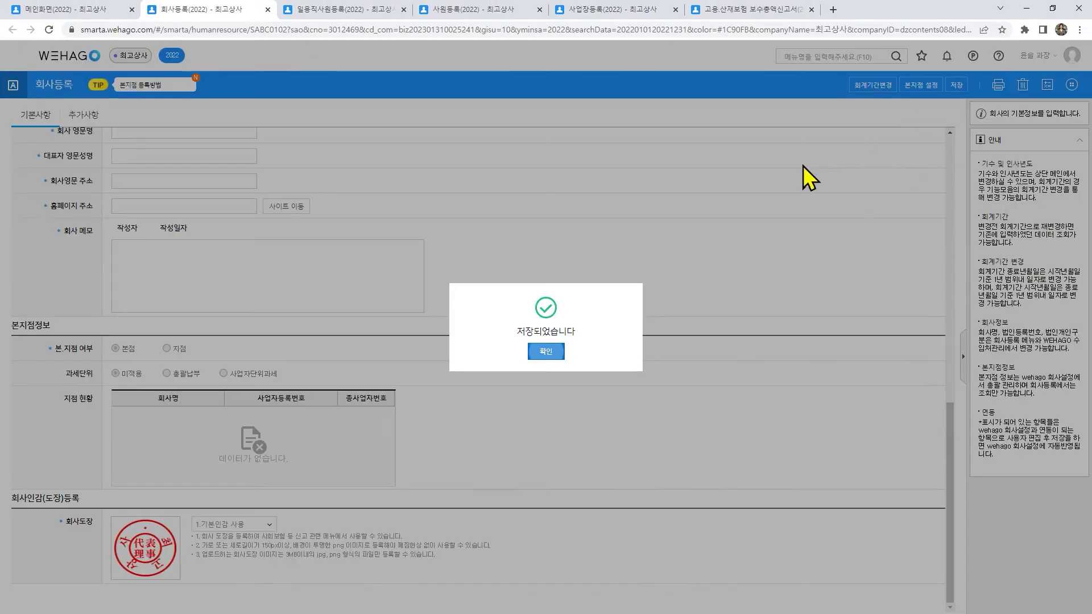
pyautogui.click(546, 353)
# Turn on 회사인감(도장) 인쇄 in the 보수총액신고서 print output settings, save the settings and close the preview
pyautogui.click(753, 12)
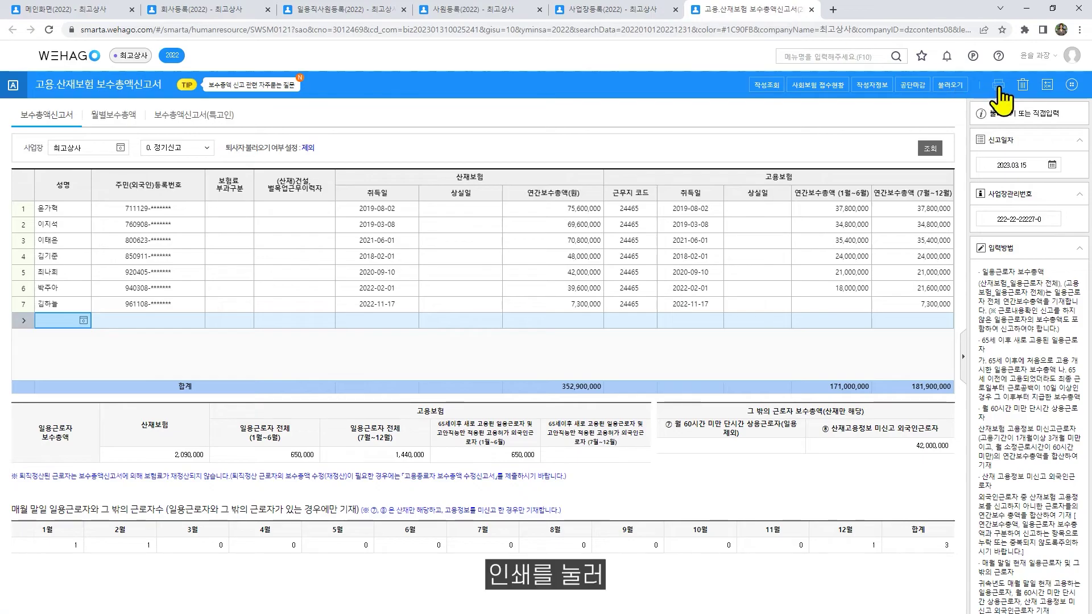
pyautogui.click(998, 85)
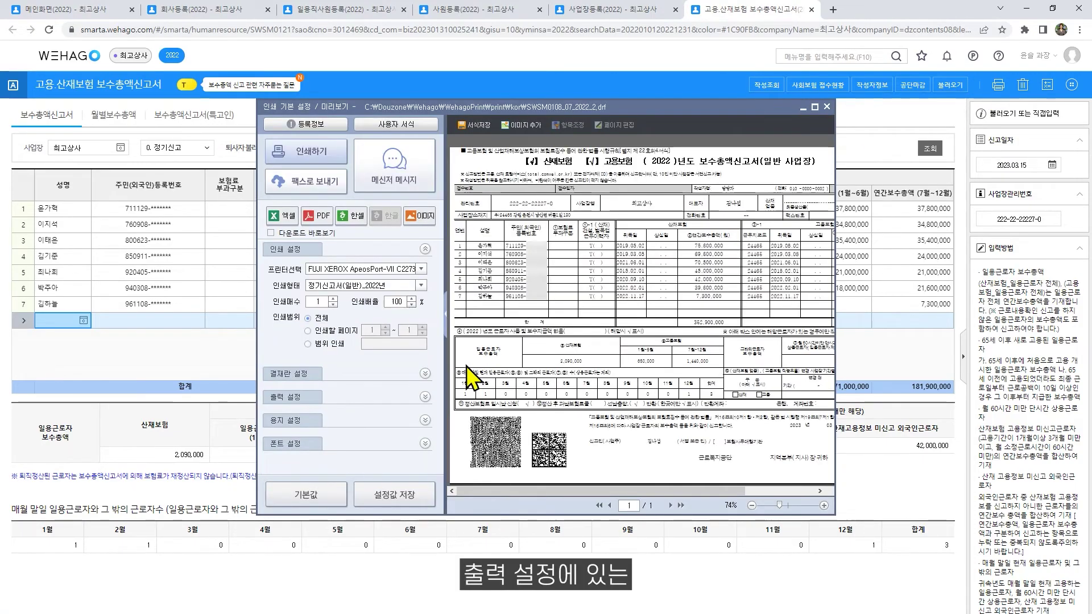
pyautogui.click(423, 397)
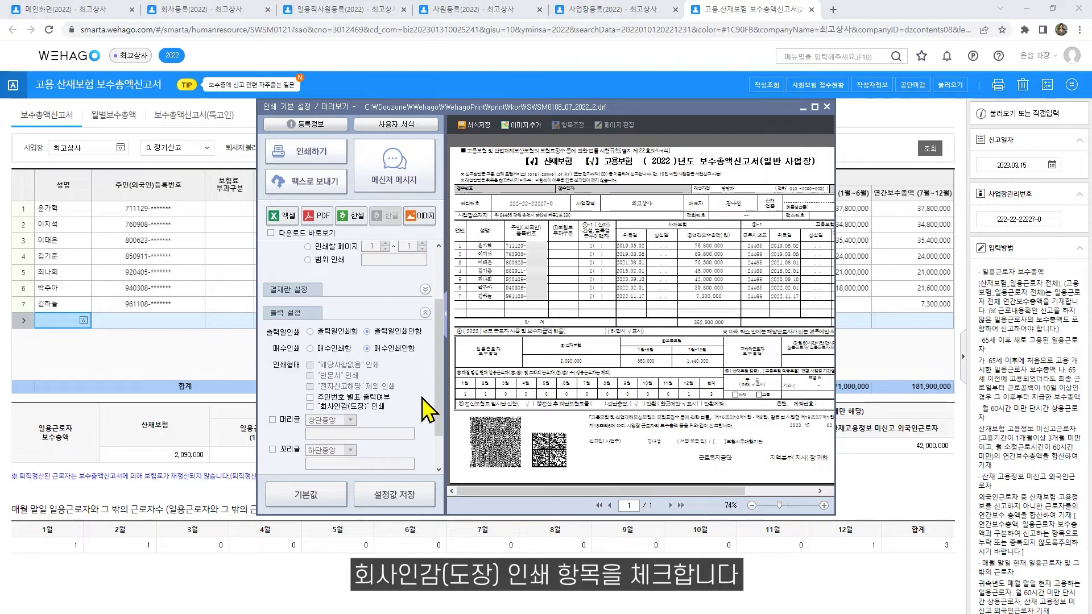
pyautogui.click(310, 407)
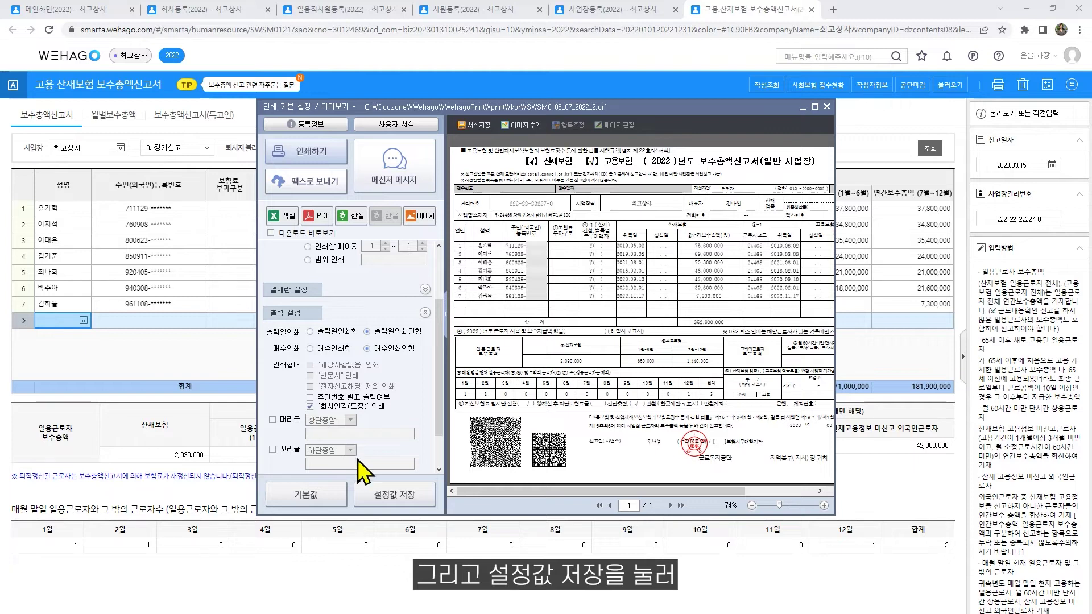
pyautogui.click(389, 500)
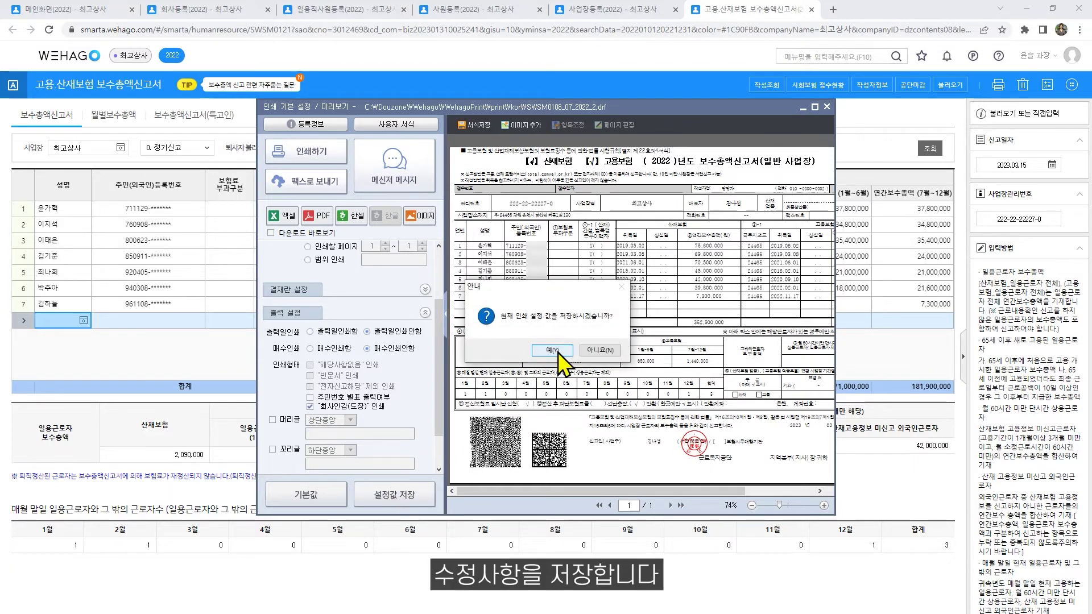
pyautogui.click(558, 353)
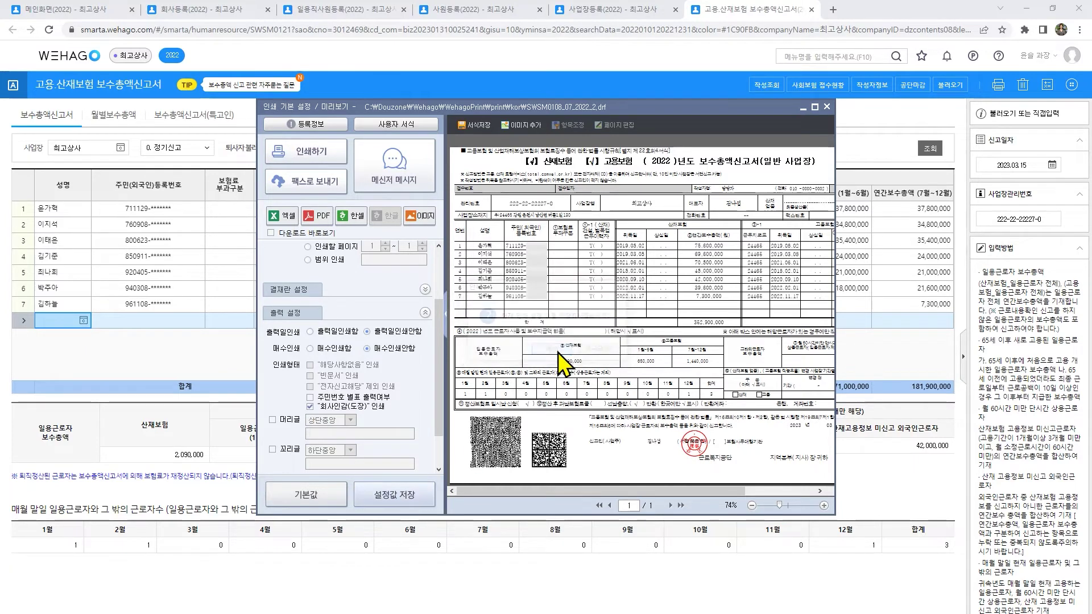
pyautogui.click(828, 107)
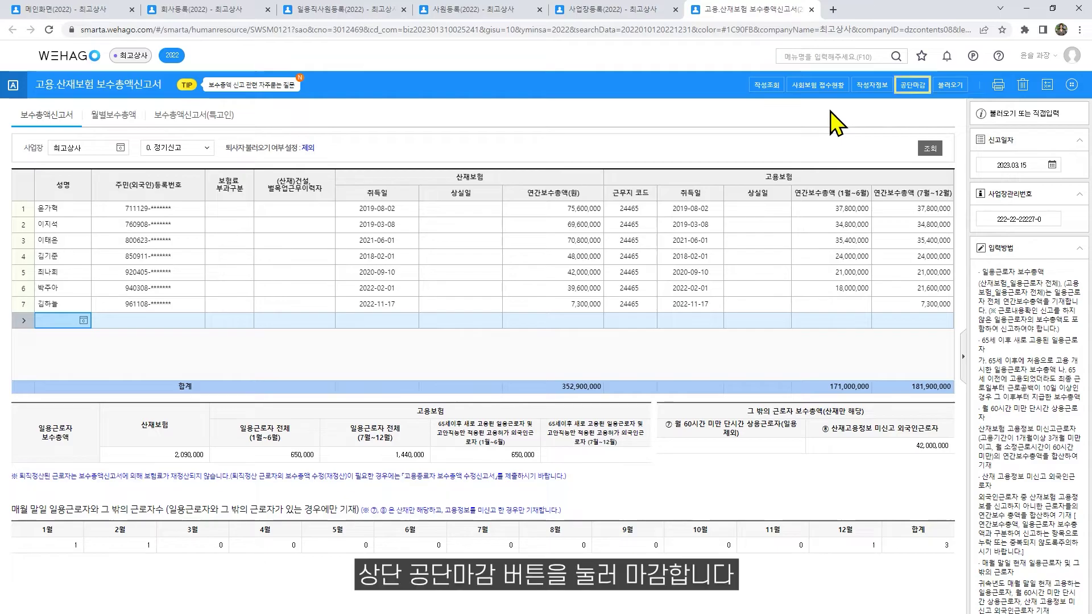
# Close the 보수총액신고서 for submission with 공단마감, keeping 사업장관리번호 적합성 검증 at 0.부 and the prize-draw consent declined
pyautogui.click(914, 85)
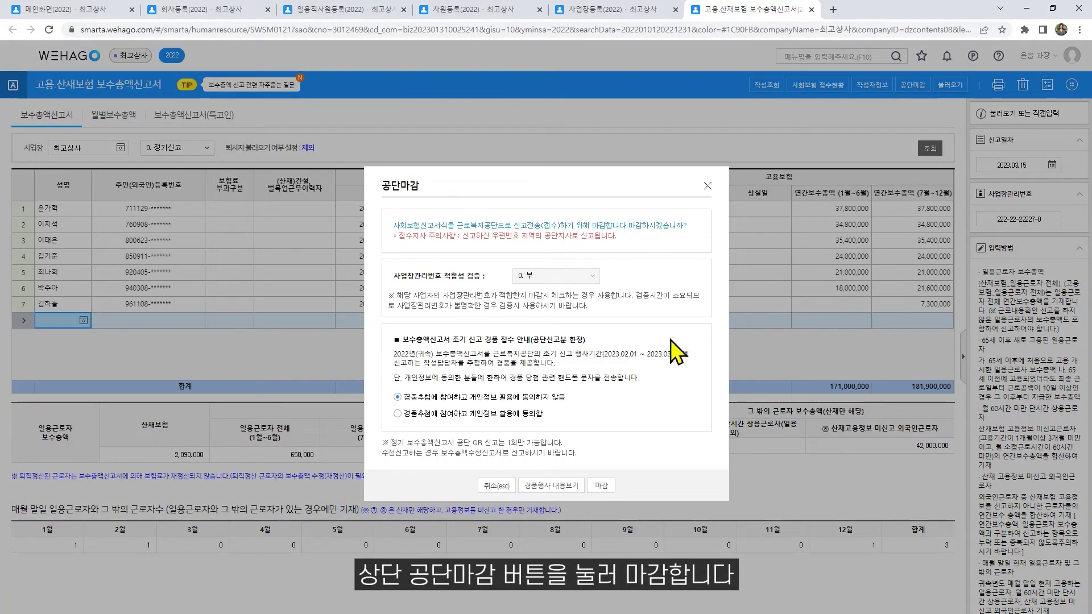
pyautogui.click(604, 487)
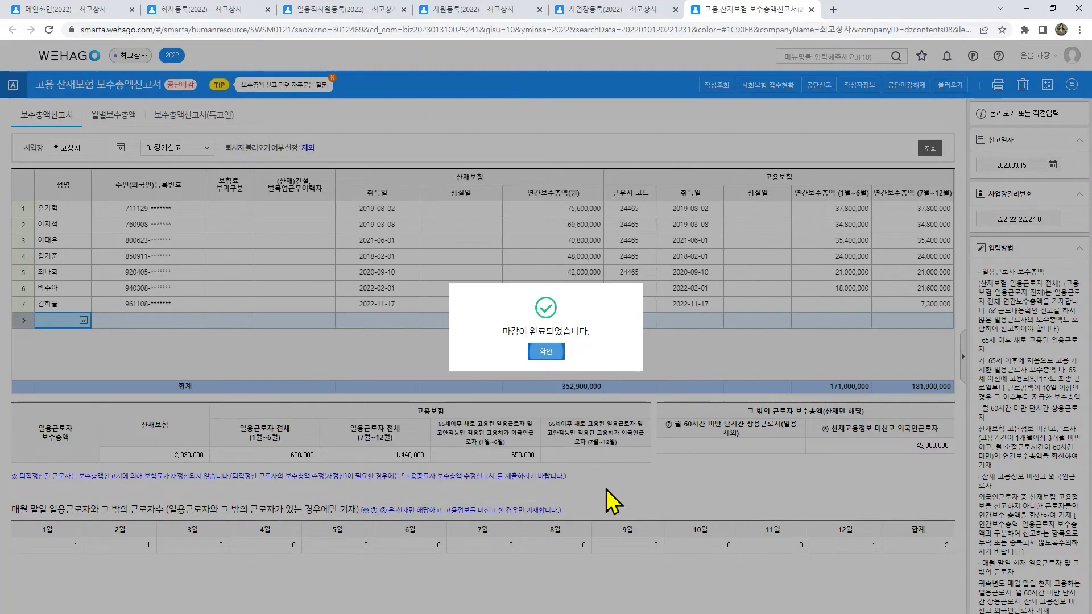
pyautogui.click(546, 351)
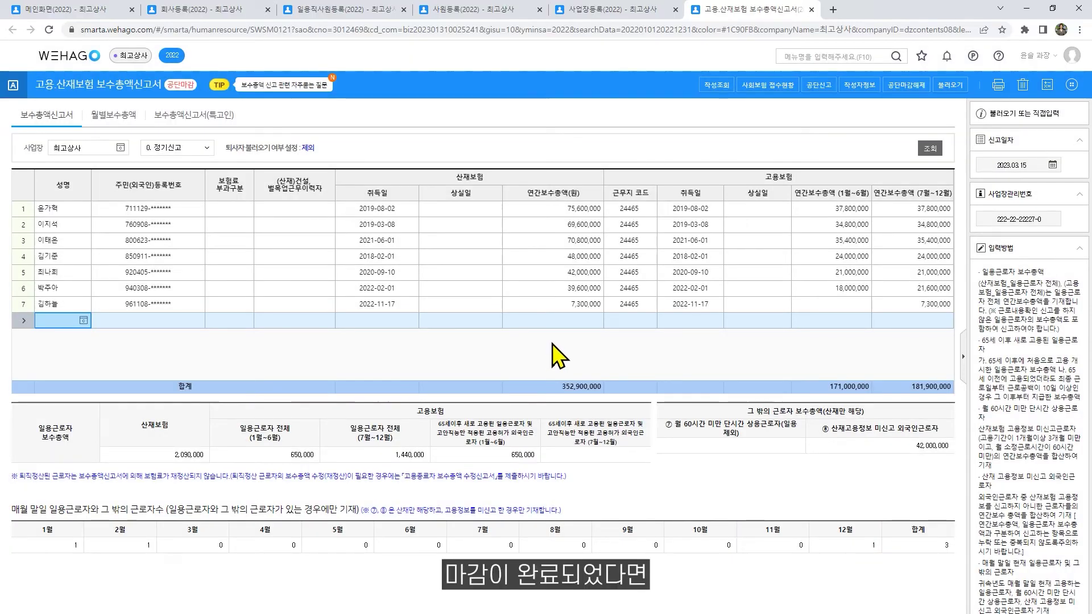
# Review the 공단(접수)신고 notes, cancel without sending the report, and open 사회보험 접수현황
pyautogui.click(825, 86)
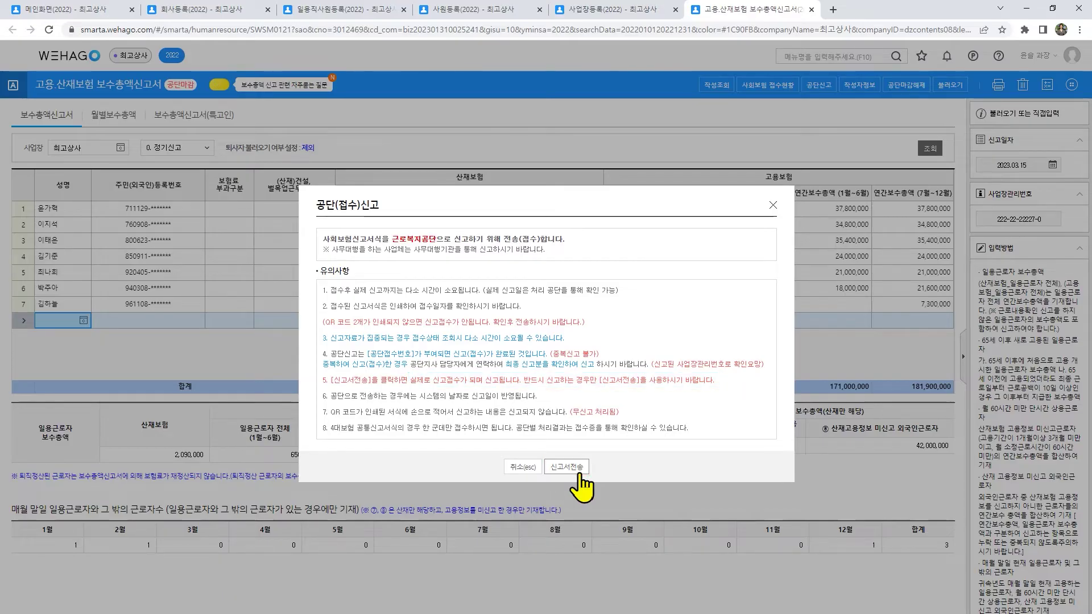
pyautogui.click(520, 468)
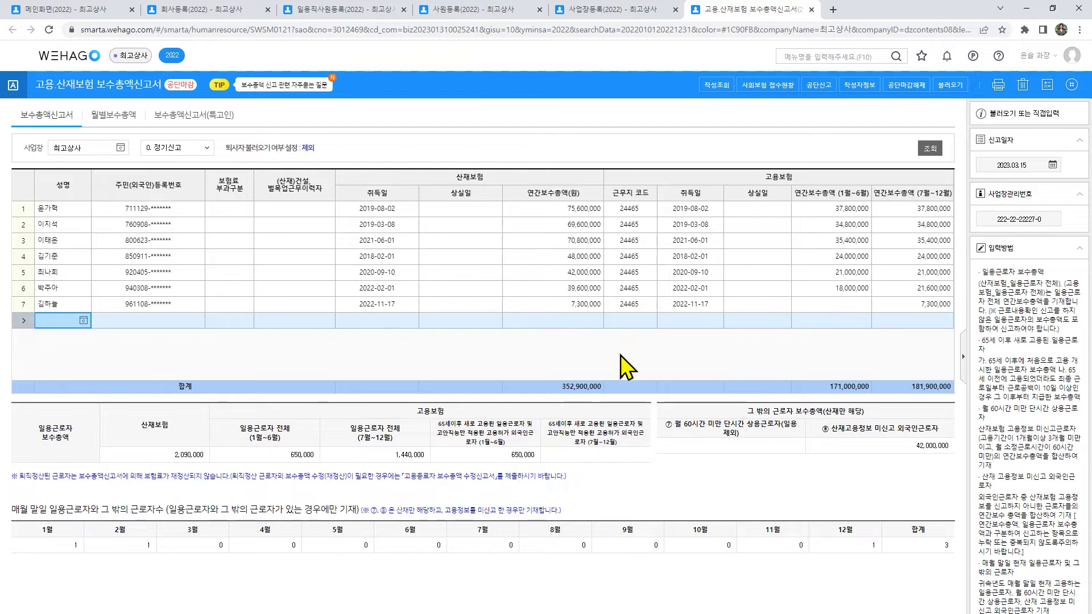
pyautogui.click(773, 87)
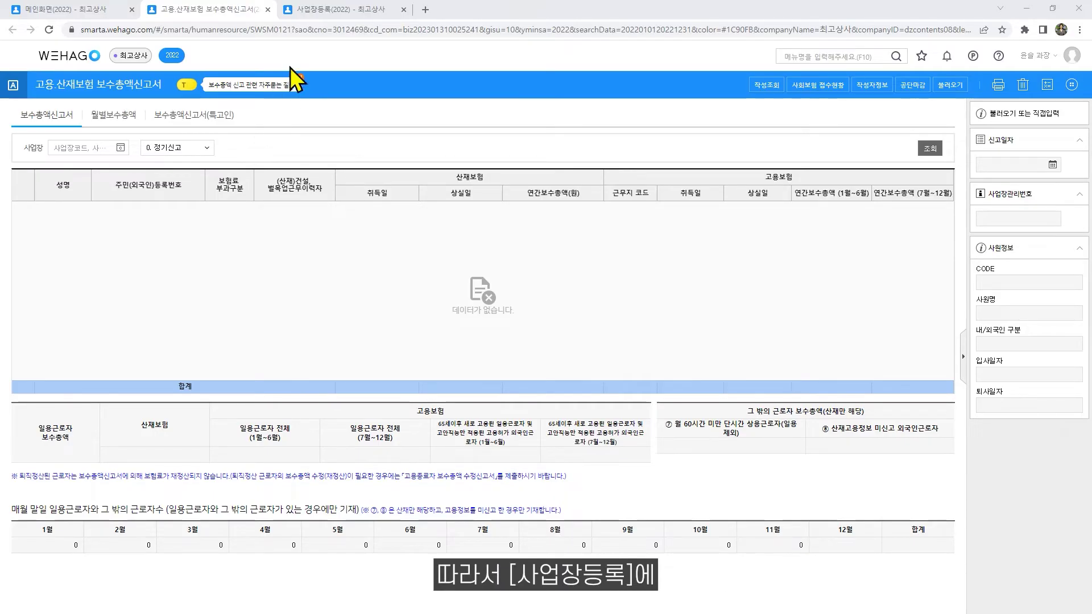
# Check the 예술인여부 setting of the 예술인 workplace in 사업장등록 and return to the 보수총액신고서
pyautogui.click(336, 10)
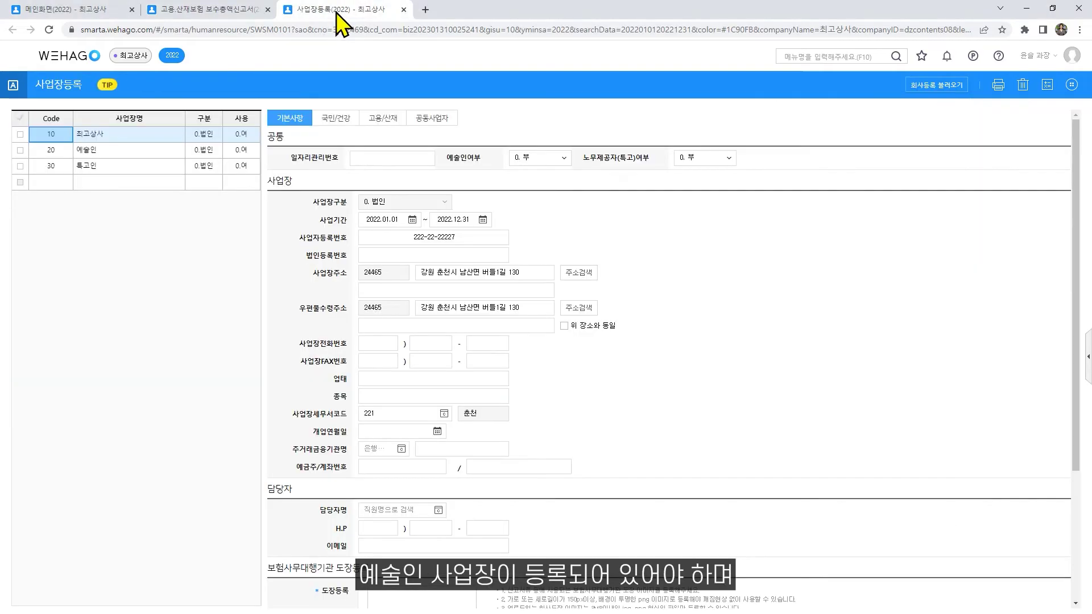
pyautogui.click(166, 153)
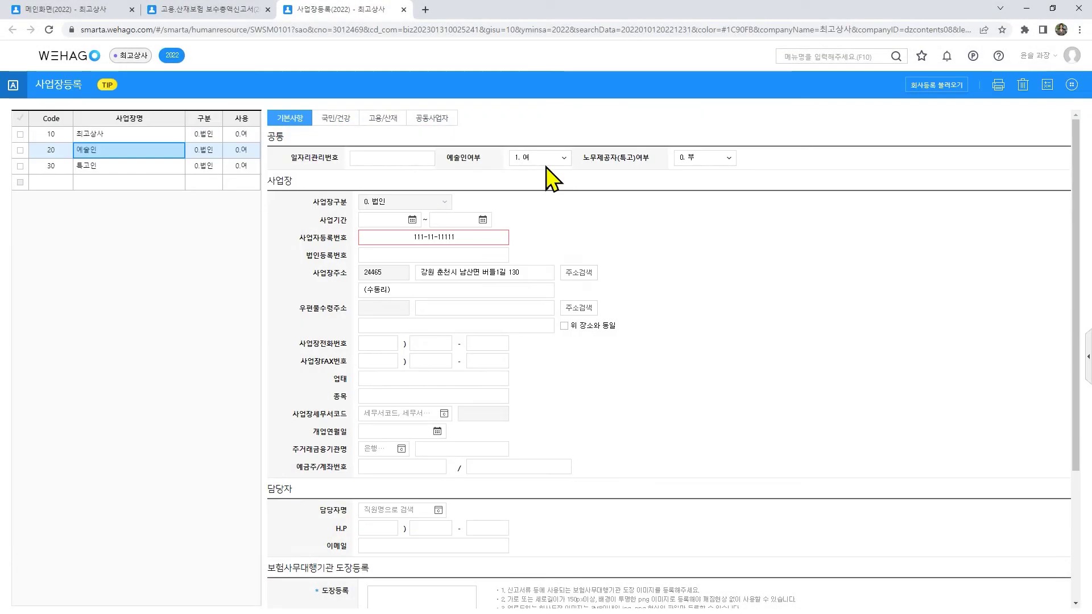
pyautogui.click(237, 11)
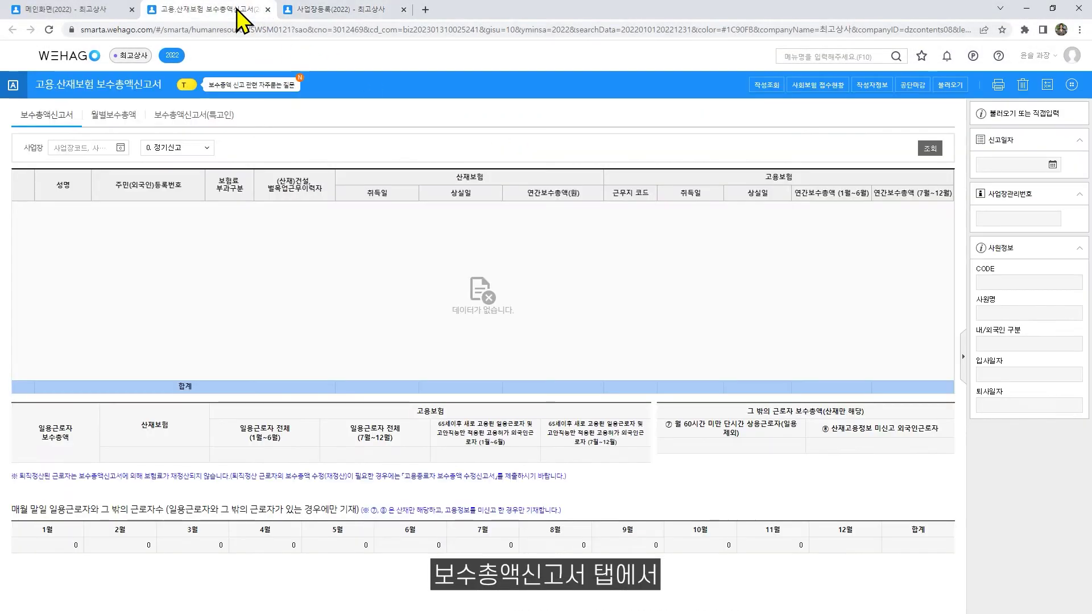
# Query the 0.정기신고 보수총액신고서 for the 예술인 workplace and import the income data of all 예술인
pyautogui.click(120, 147)
pyautogui.click(476, 264)
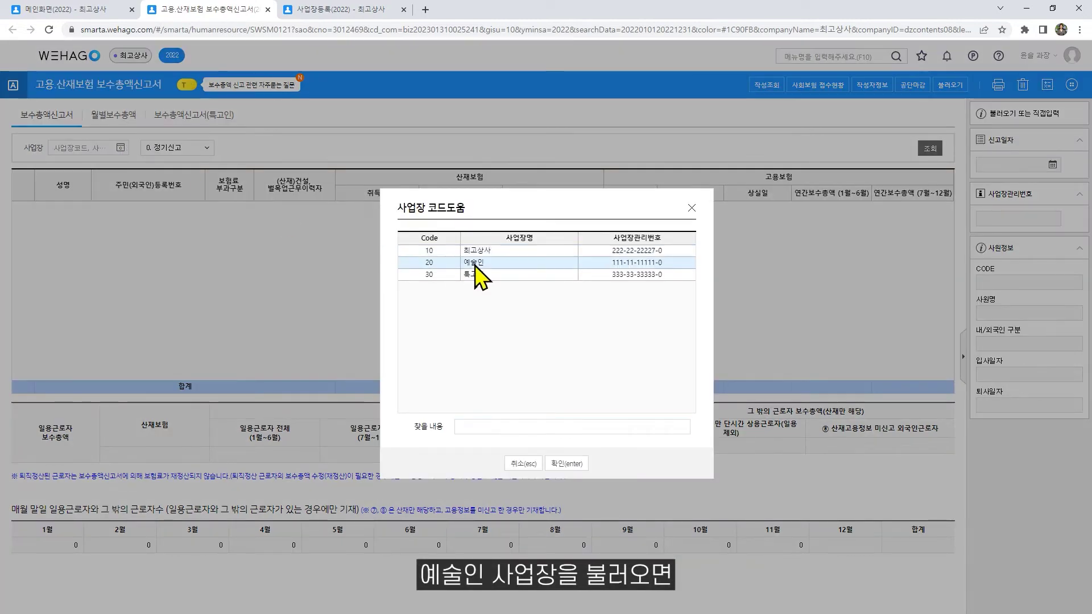
pyautogui.click(566, 464)
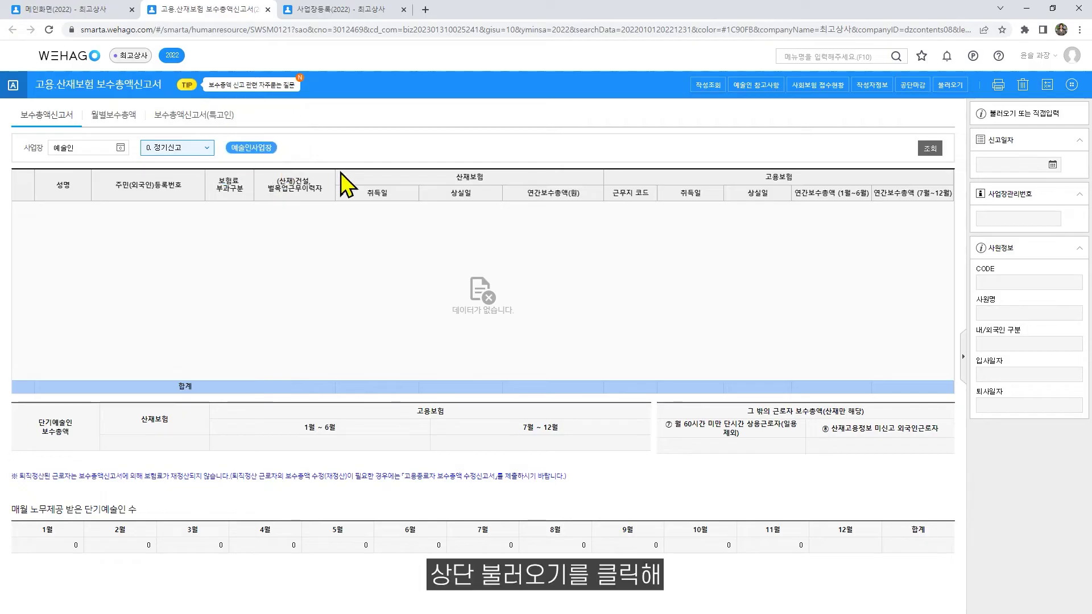
pyautogui.click(930, 149)
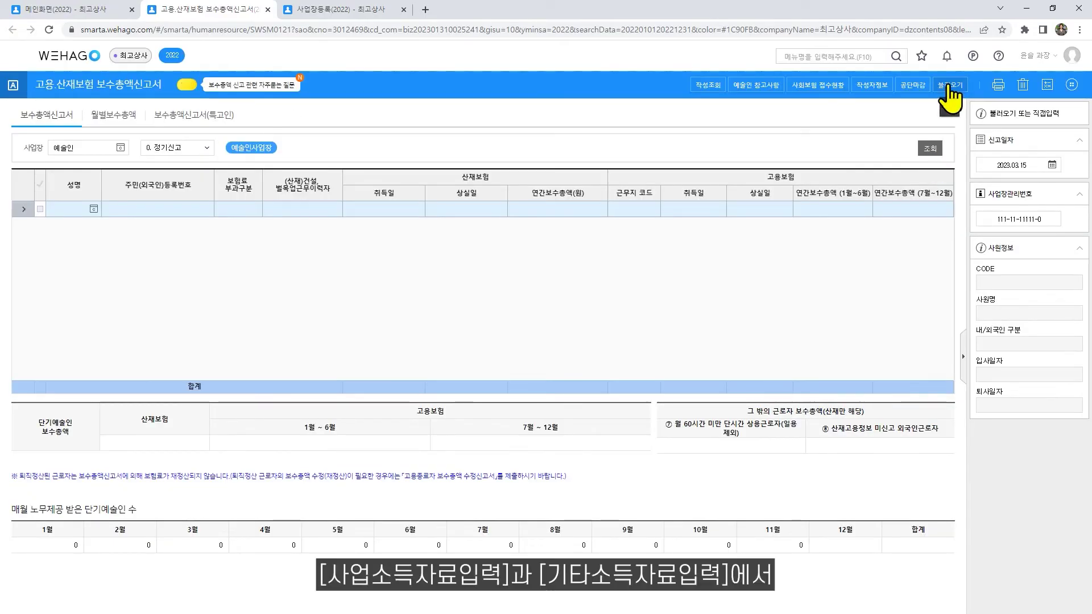
pyautogui.click(950, 85)
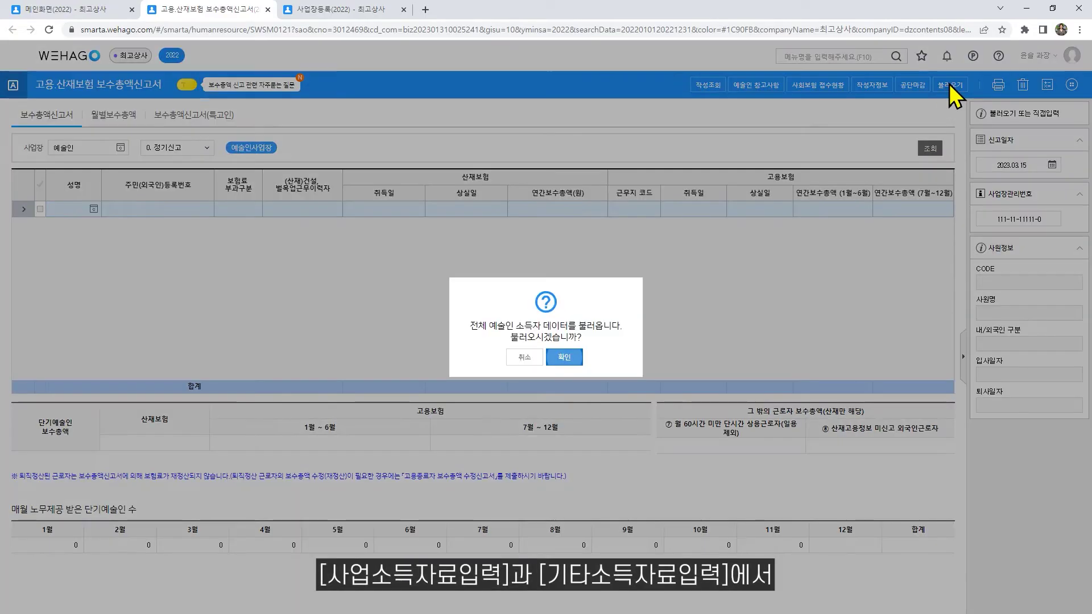
pyautogui.click(564, 357)
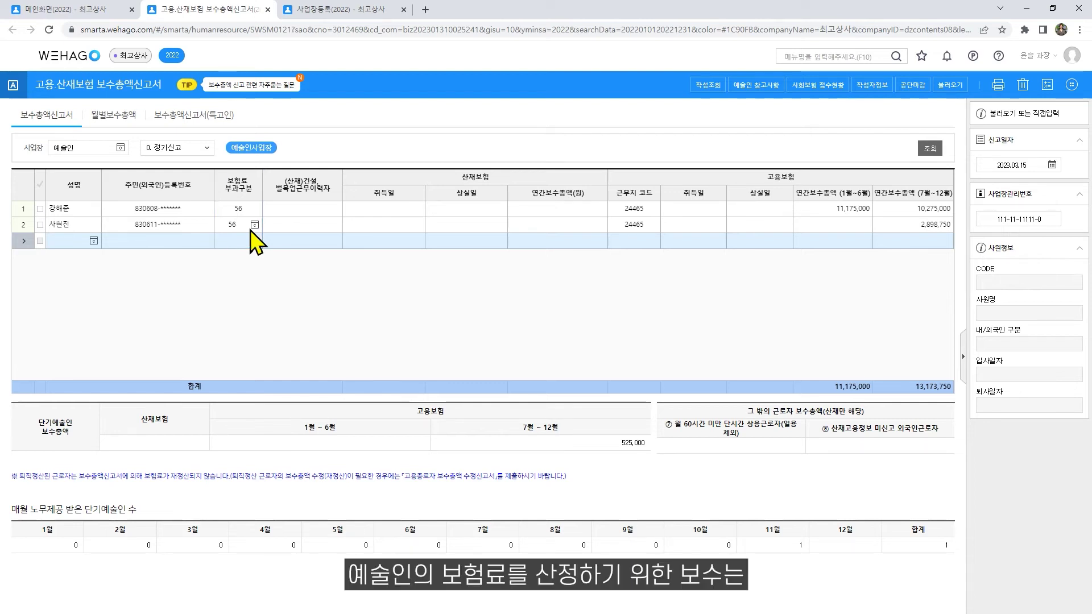
# Read the 예술인 참고사항, and enter the 고용보험 취득일 as 2021-06-01 for the first artist and 2022-11-10 for the second
pyautogui.click(762, 87)
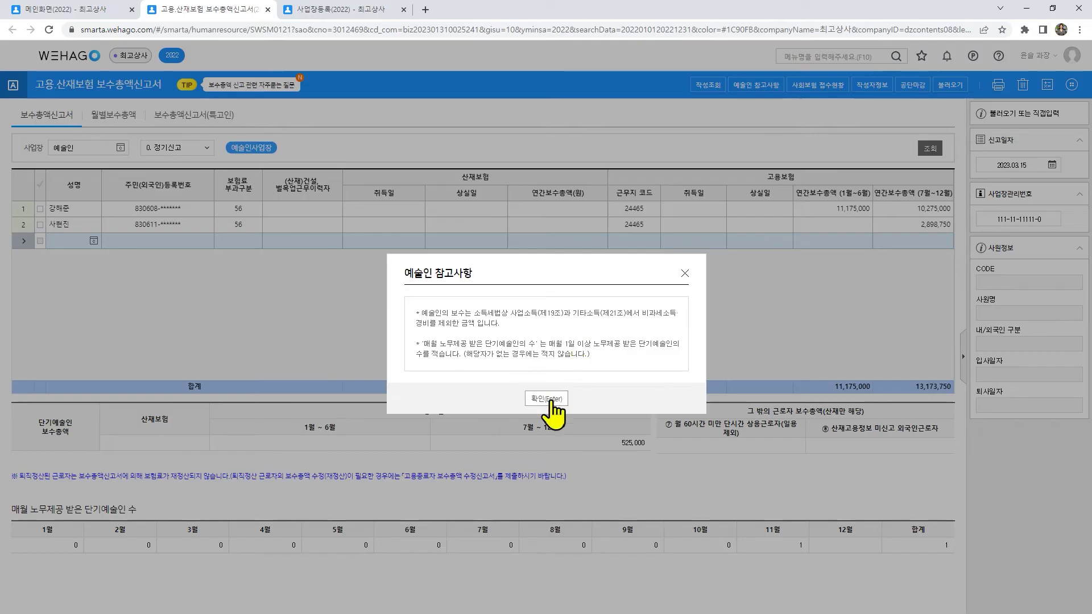
pyautogui.click(548, 399)
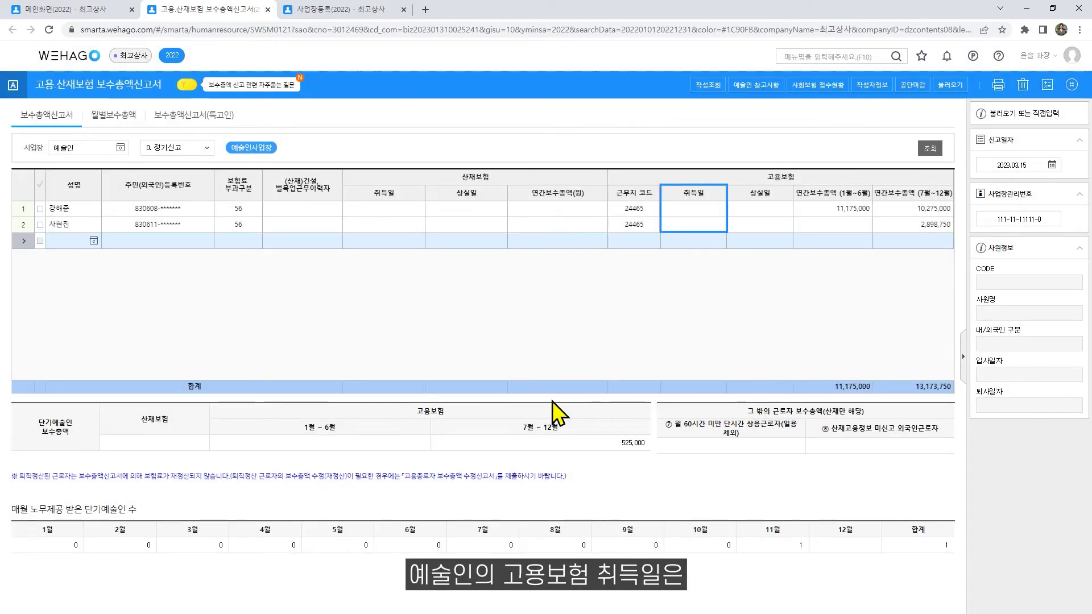
pyautogui.click(699, 211)
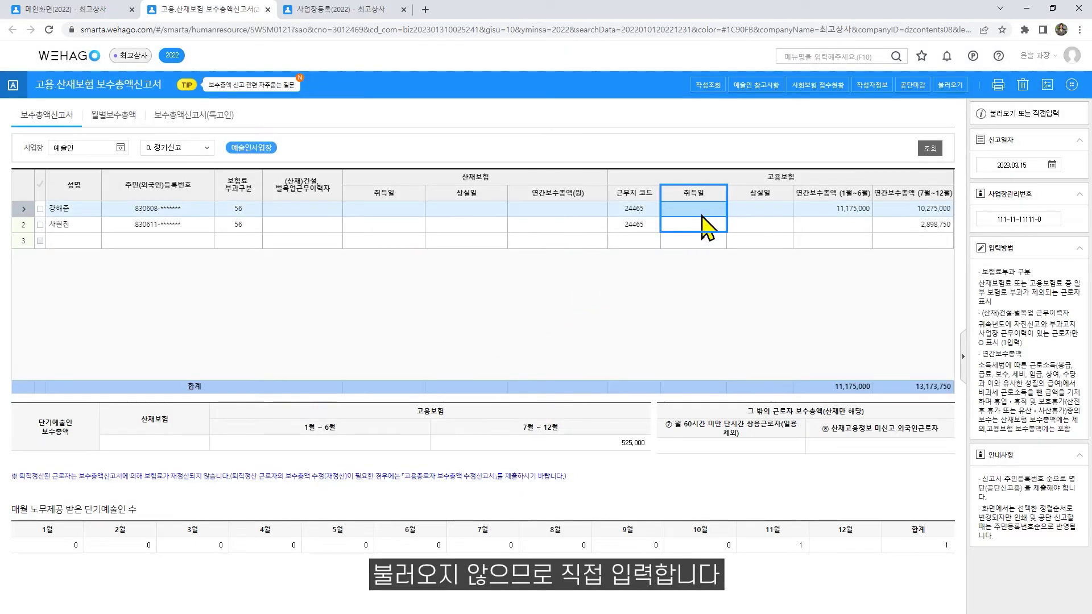
pyautogui.write('20210601')
pyautogui.press('Return')
pyautogui.click(697, 225)
pyautogui.write('20221110')
pyautogui.press('Return')
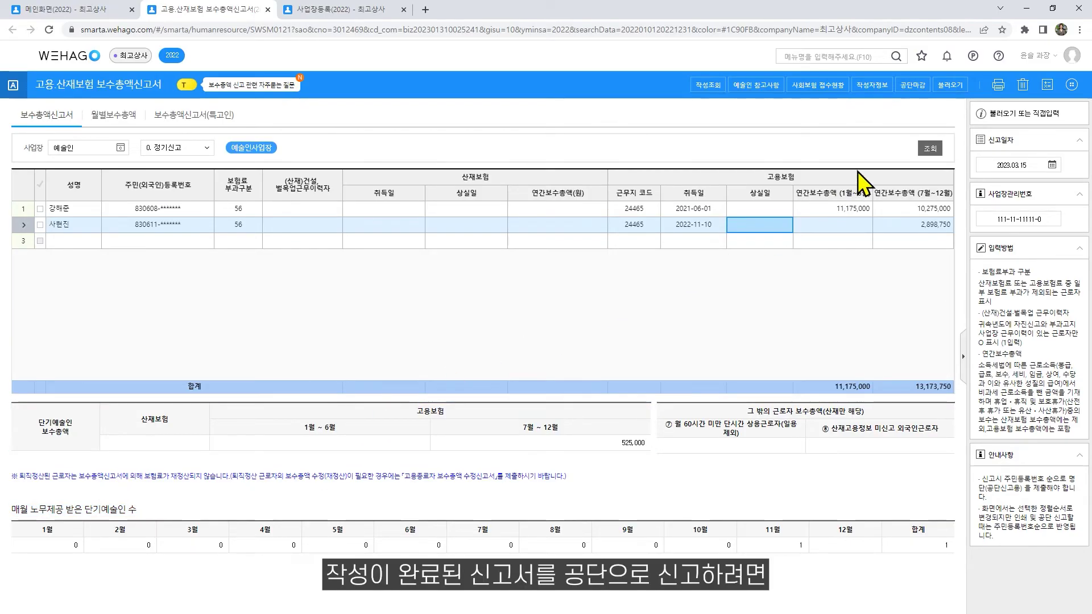
# Close the 예술인 report for submission with 공단마감, and review the 공단(접수)신고 notes without sending the report
pyautogui.click(916, 87)
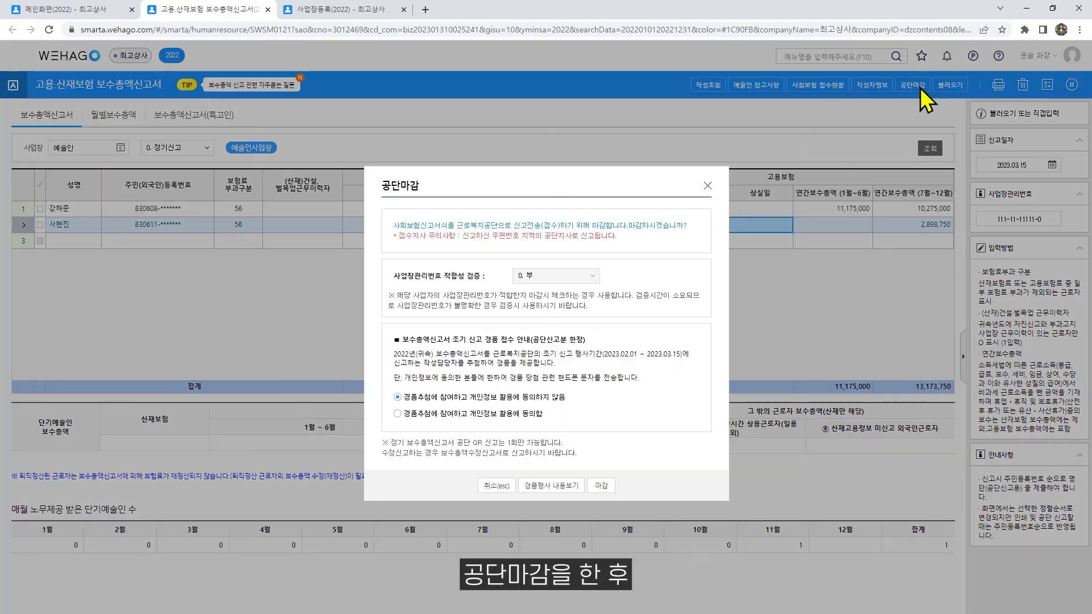
pyautogui.click(602, 487)
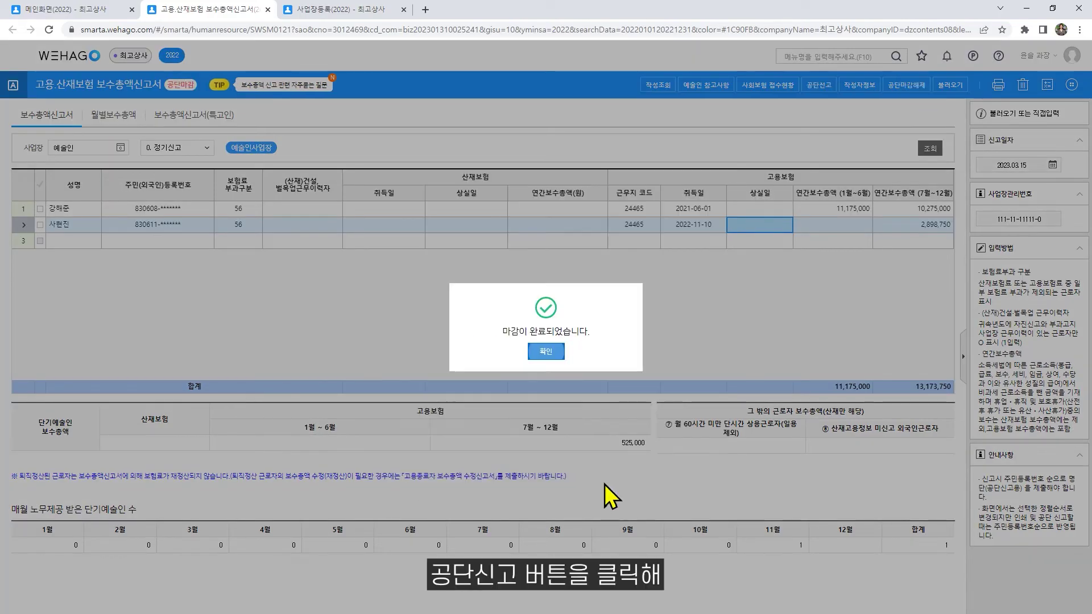
pyautogui.click(547, 349)
pyautogui.click(819, 85)
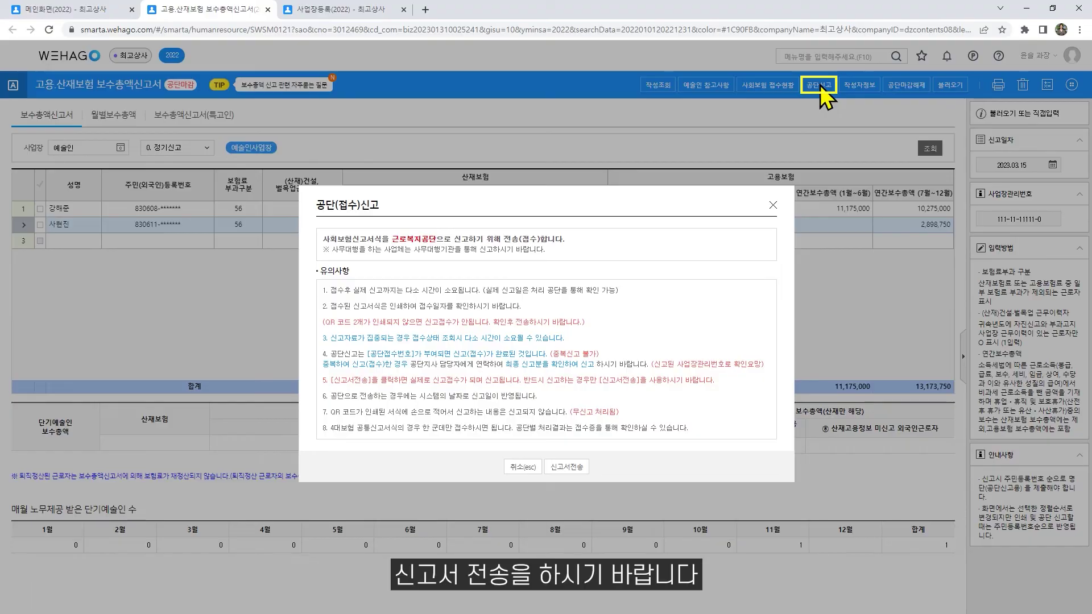
pyautogui.click(773, 207)
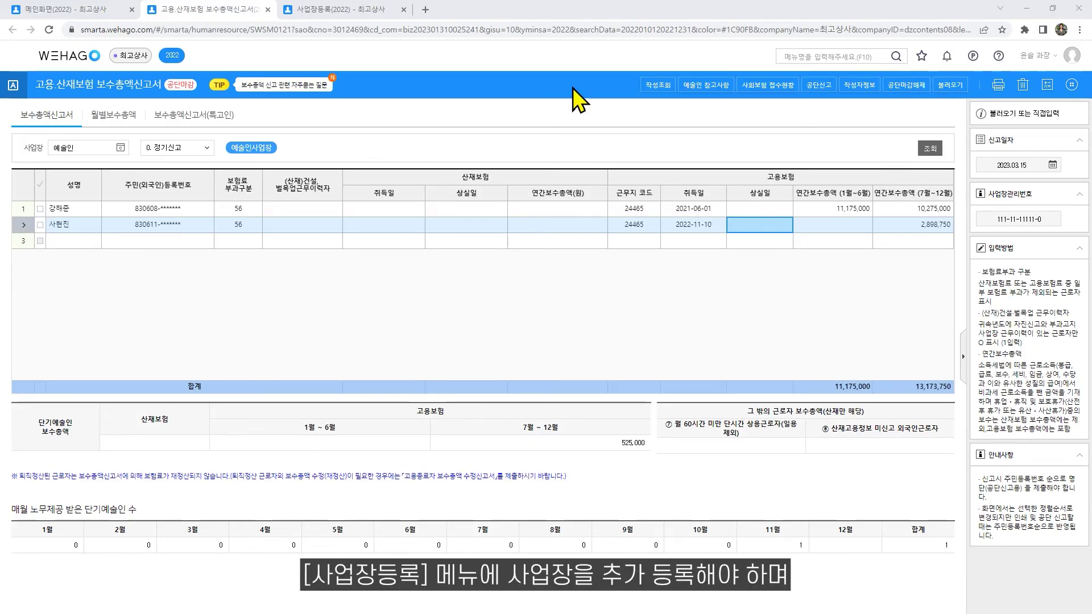
# Check the 노무제공자(특고)여부 setting of the 특고인 workplace in 사업장등록 and return to the 보수총액신고서
pyautogui.click(377, 12)
pyautogui.click(157, 166)
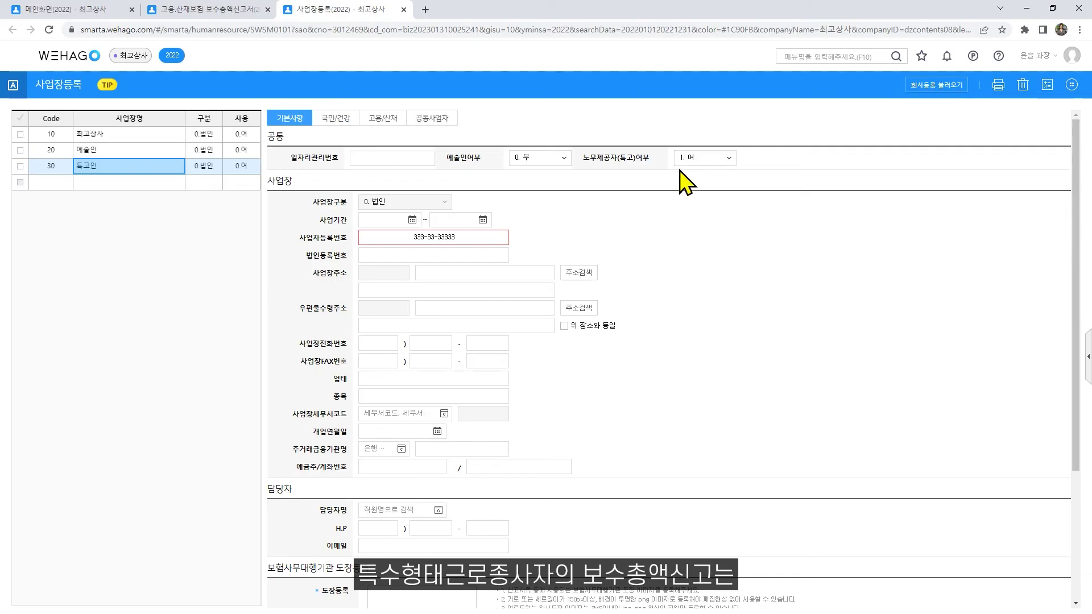
pyautogui.click(224, 12)
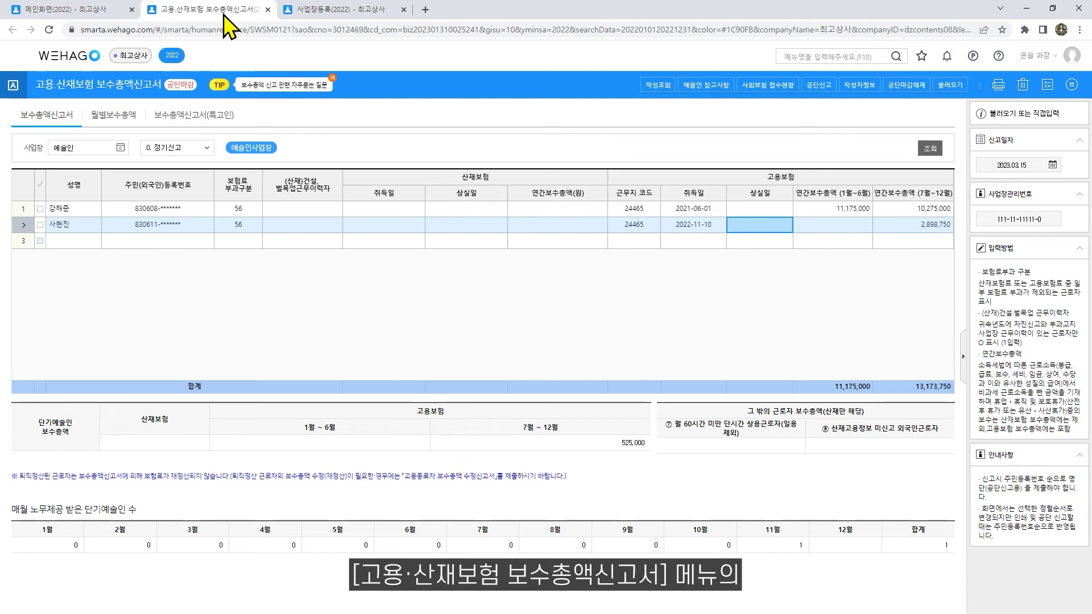
# Select the 특고인 workplace in 보수총액신고서(특고인) and reload its income data over the saved data
pyautogui.click(198, 125)
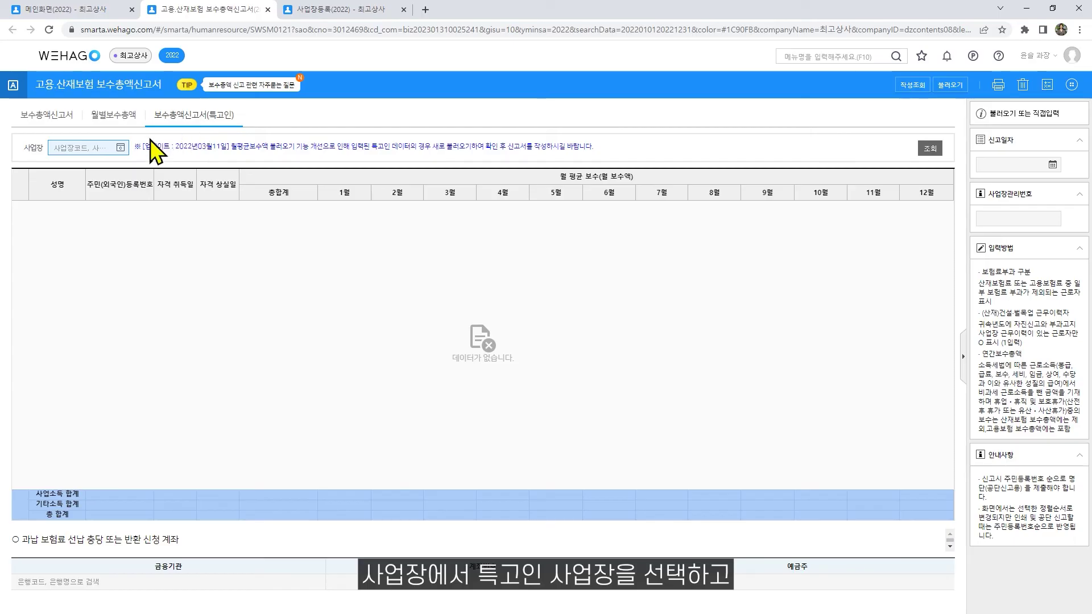
pyautogui.click(120, 148)
pyautogui.click(490, 274)
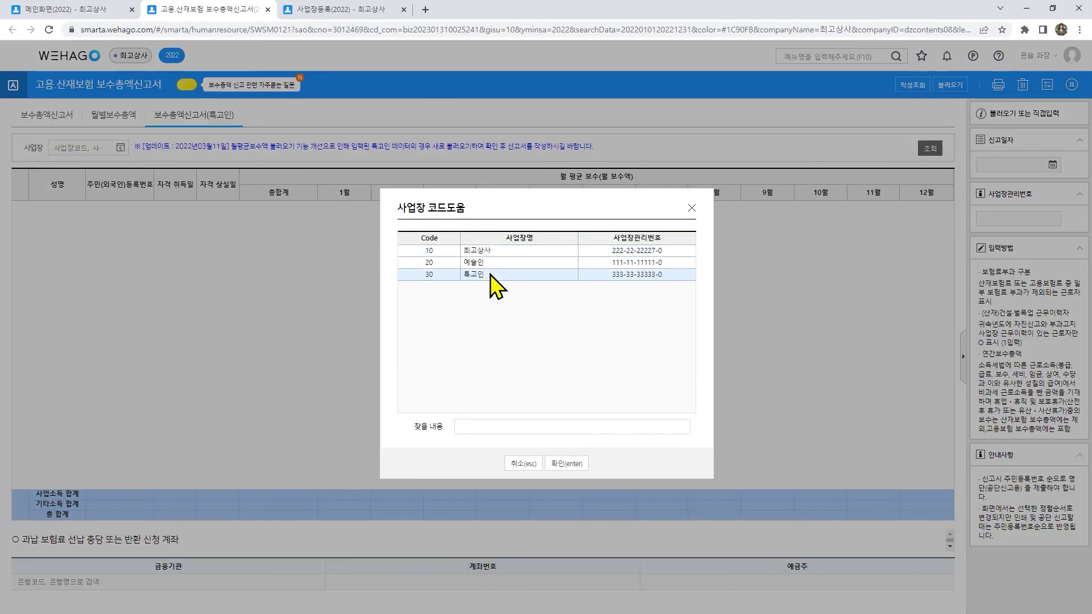
pyautogui.click(572, 464)
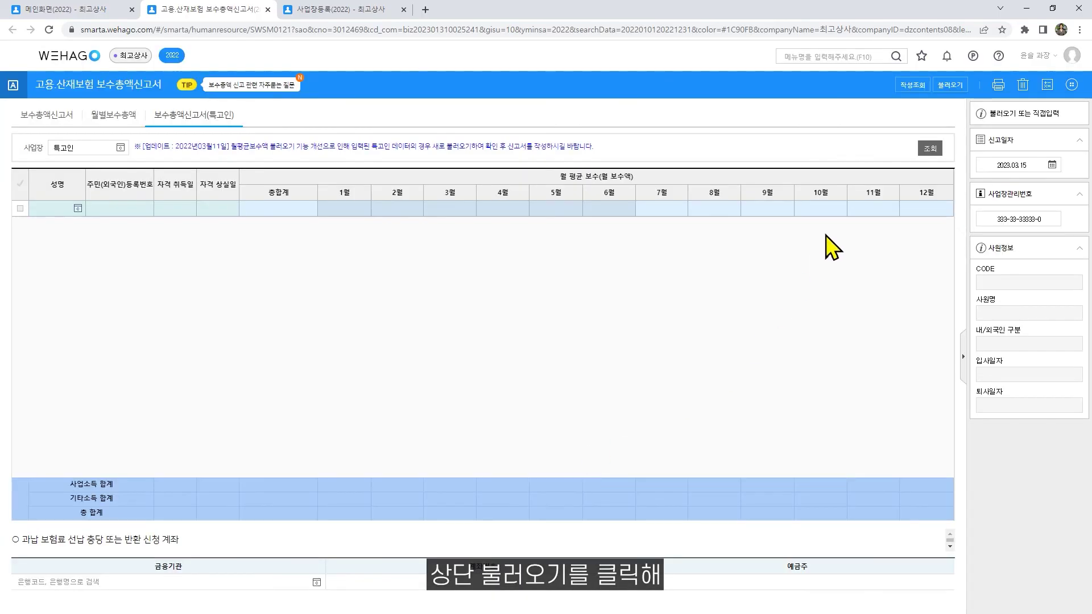
pyautogui.click(955, 83)
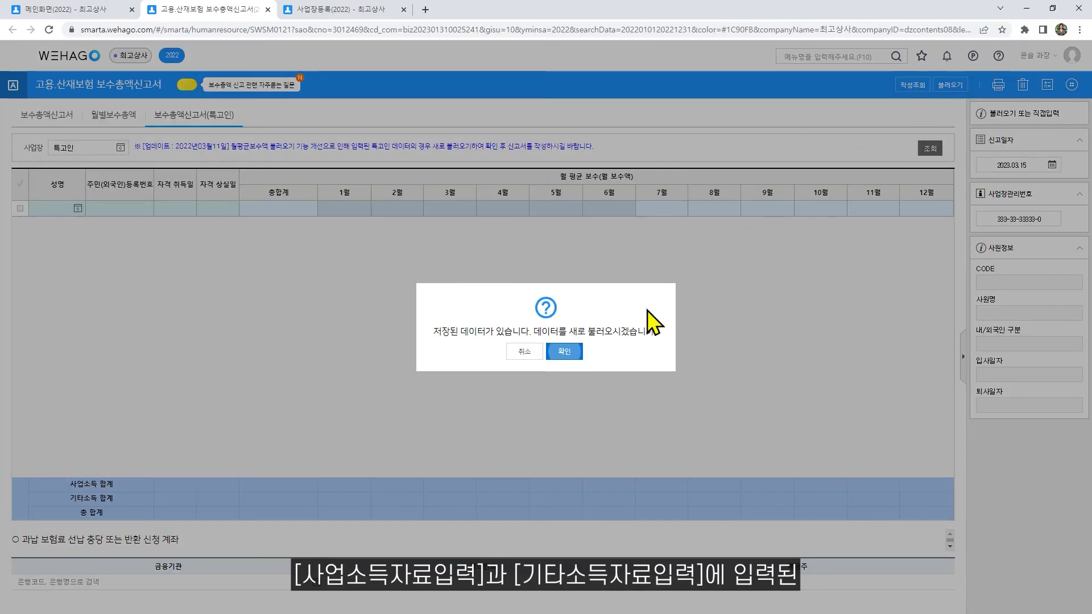
pyautogui.click(566, 355)
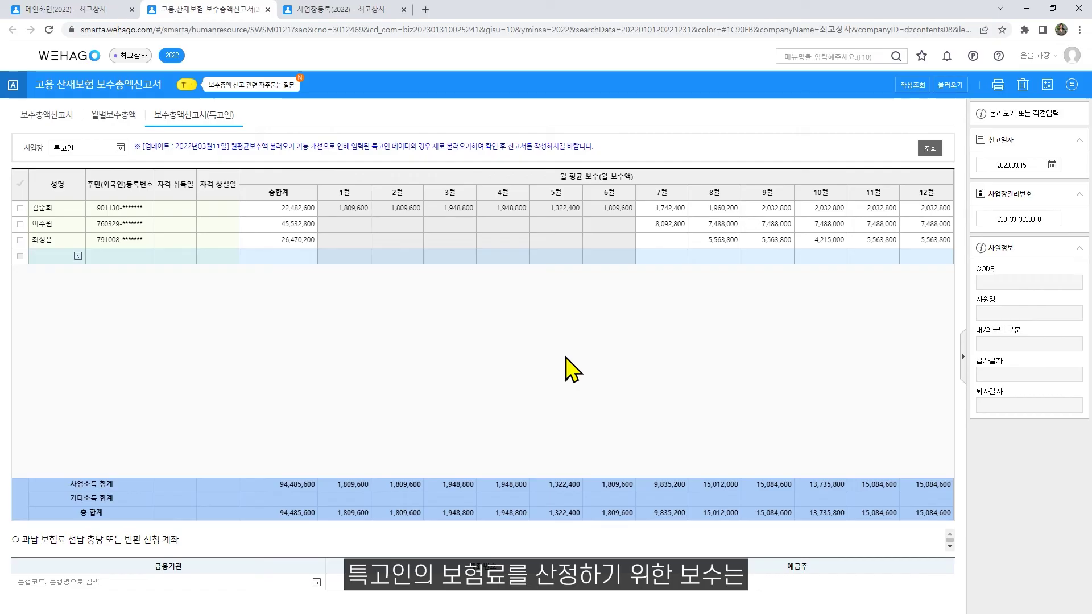
# Enter the 자격 취득일 of the three listed 특고인 as 2022-01-01, 2022-07-01 and 2022-08-01 in row order
pyautogui.click(360, 239)
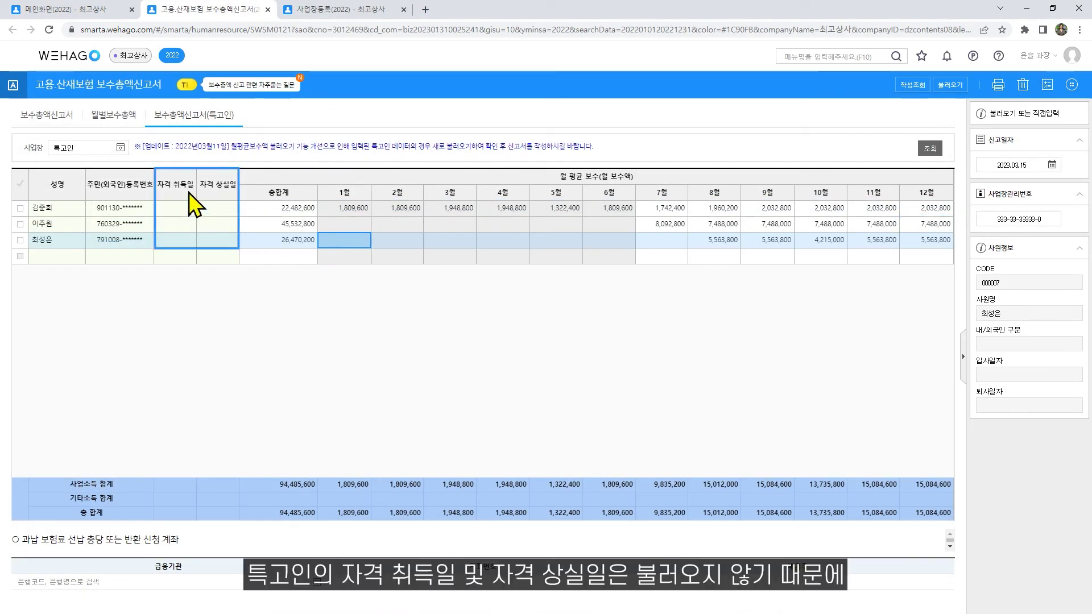
pyautogui.click(186, 211)
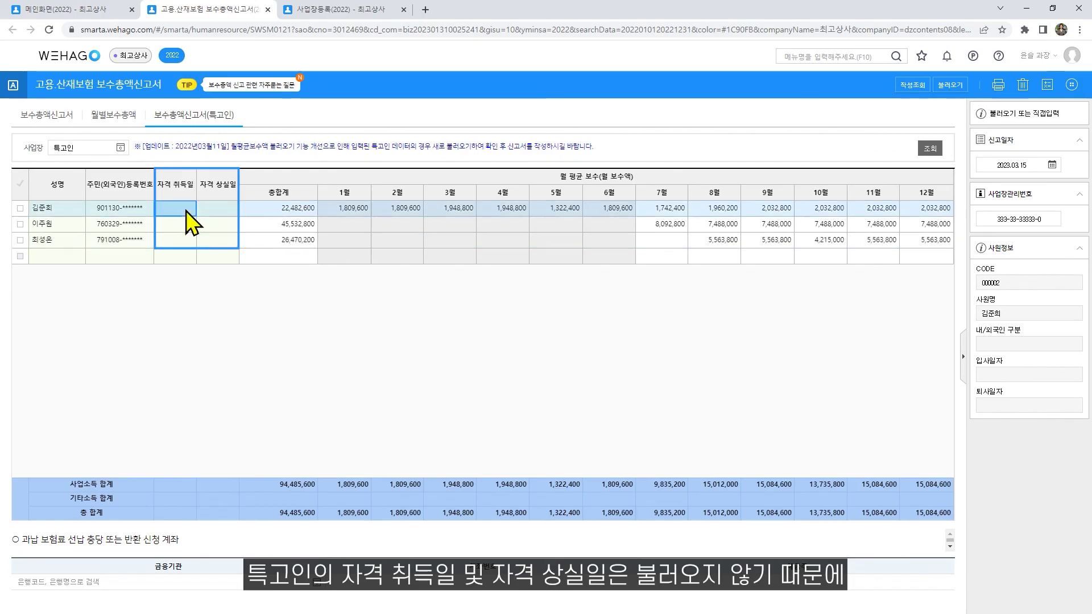
pyautogui.write('20220101')
pyautogui.click(182, 224)
pyautogui.write('2022-')
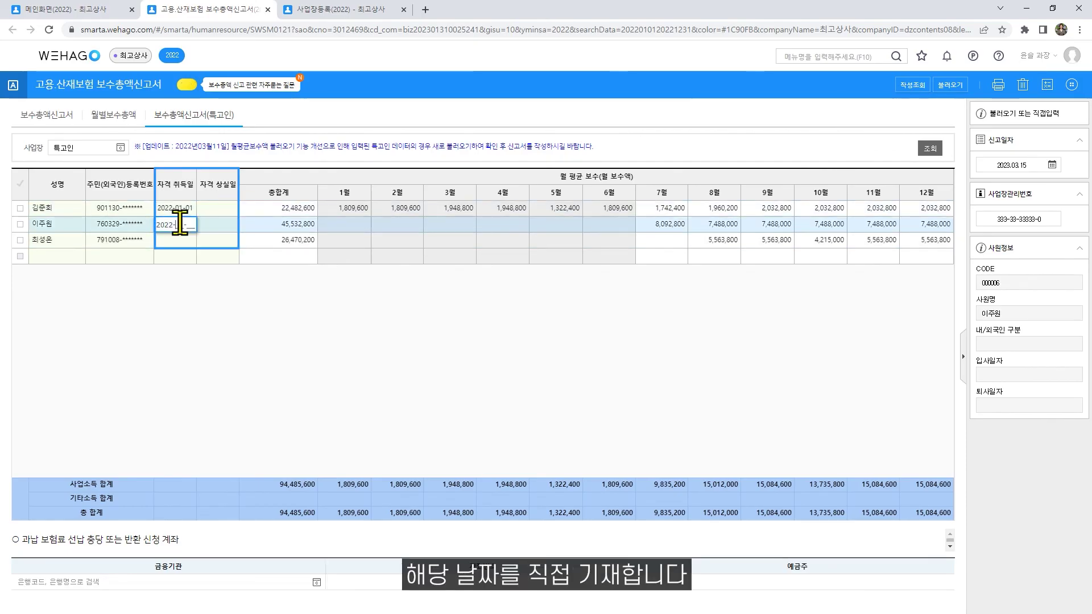
pyautogui.write('07-01')
pyautogui.click(183, 240)
pyautogui.write('20220801')
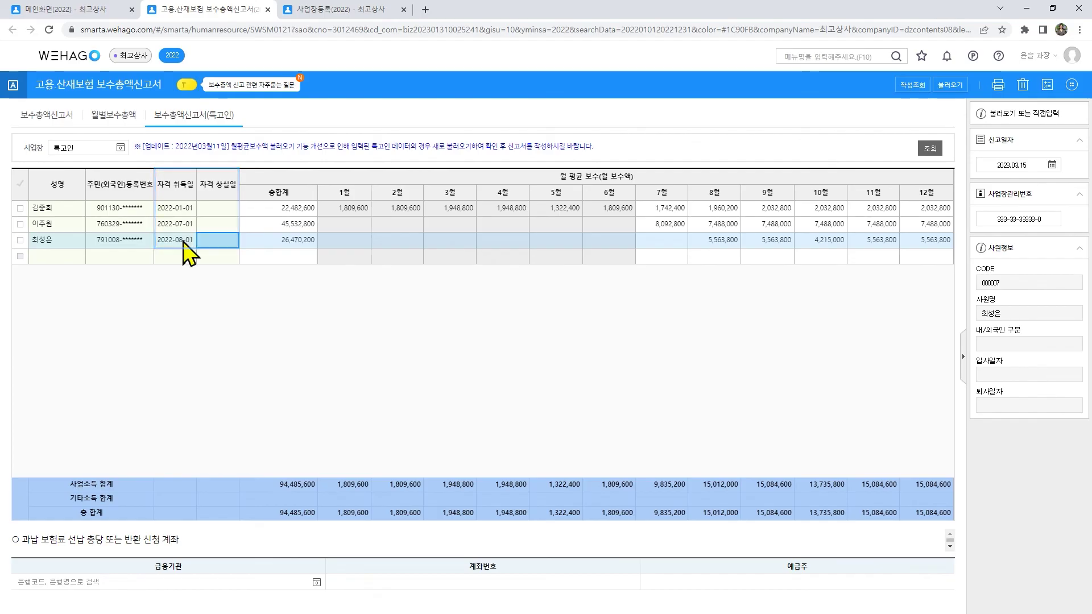